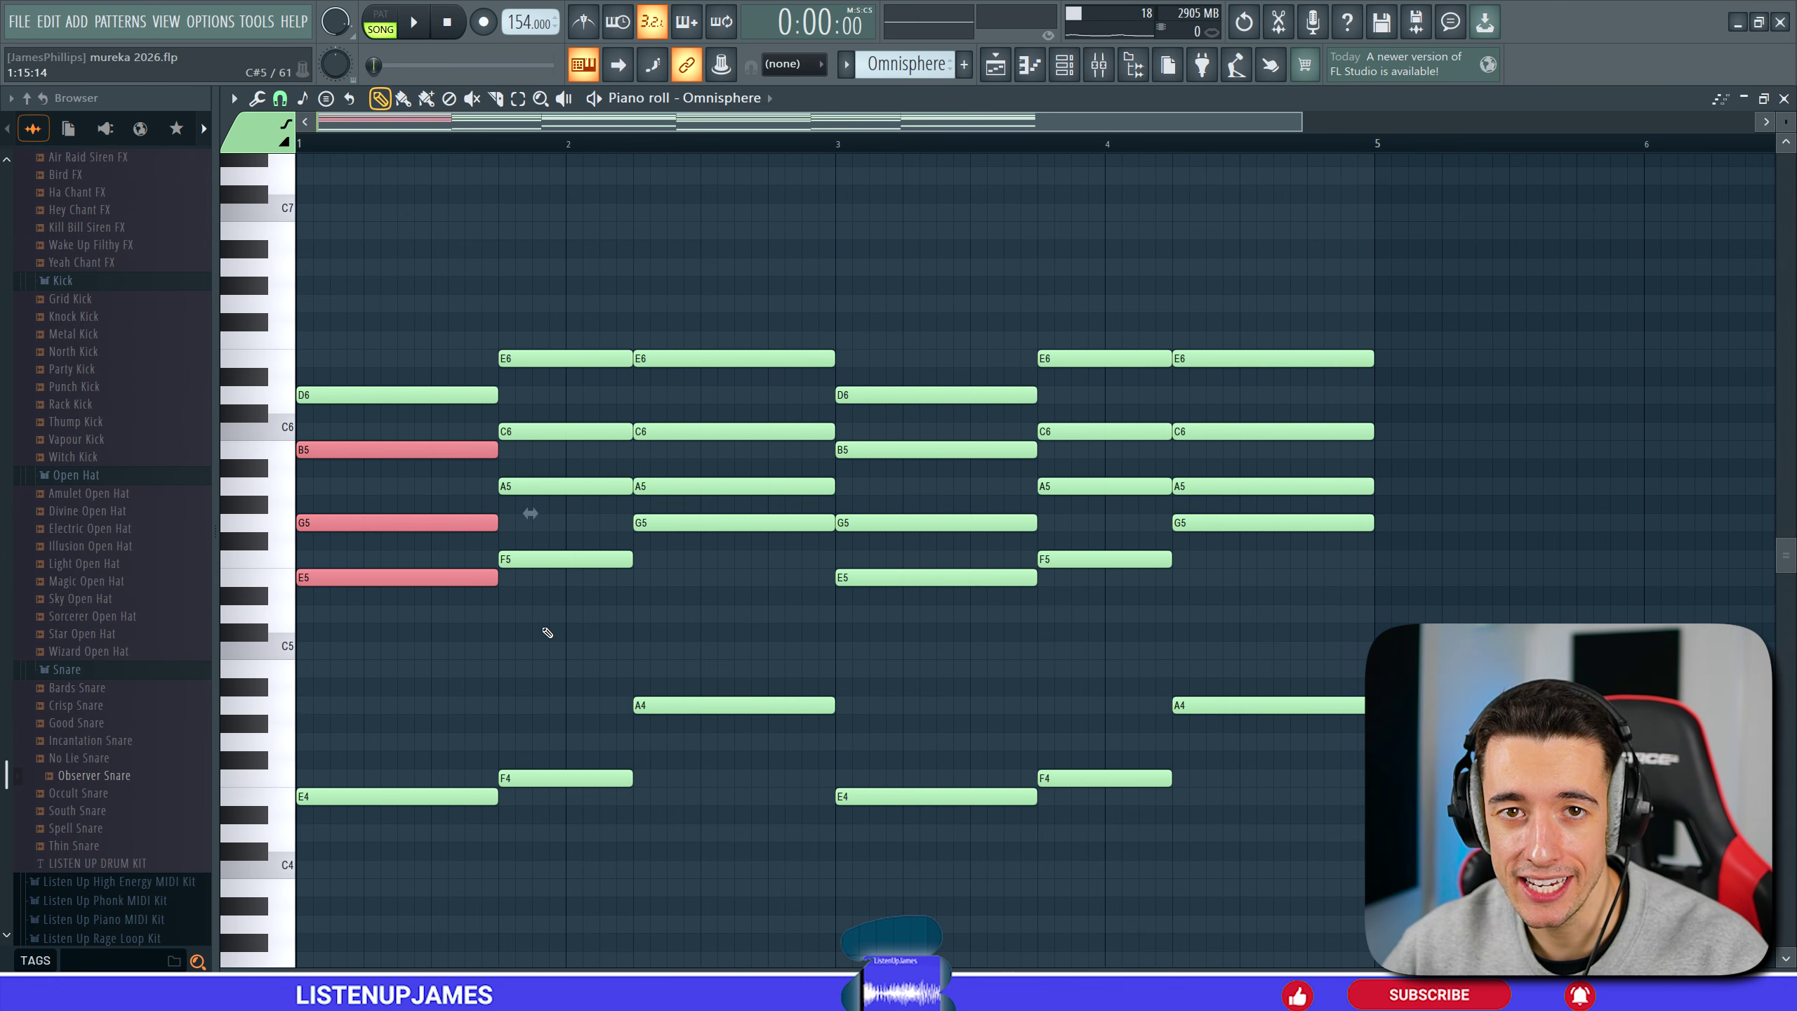
# Set the piano roll's scale highlighting to Minor Natural (Aeolian) with root note A.
pyautogui.click(343, 396)
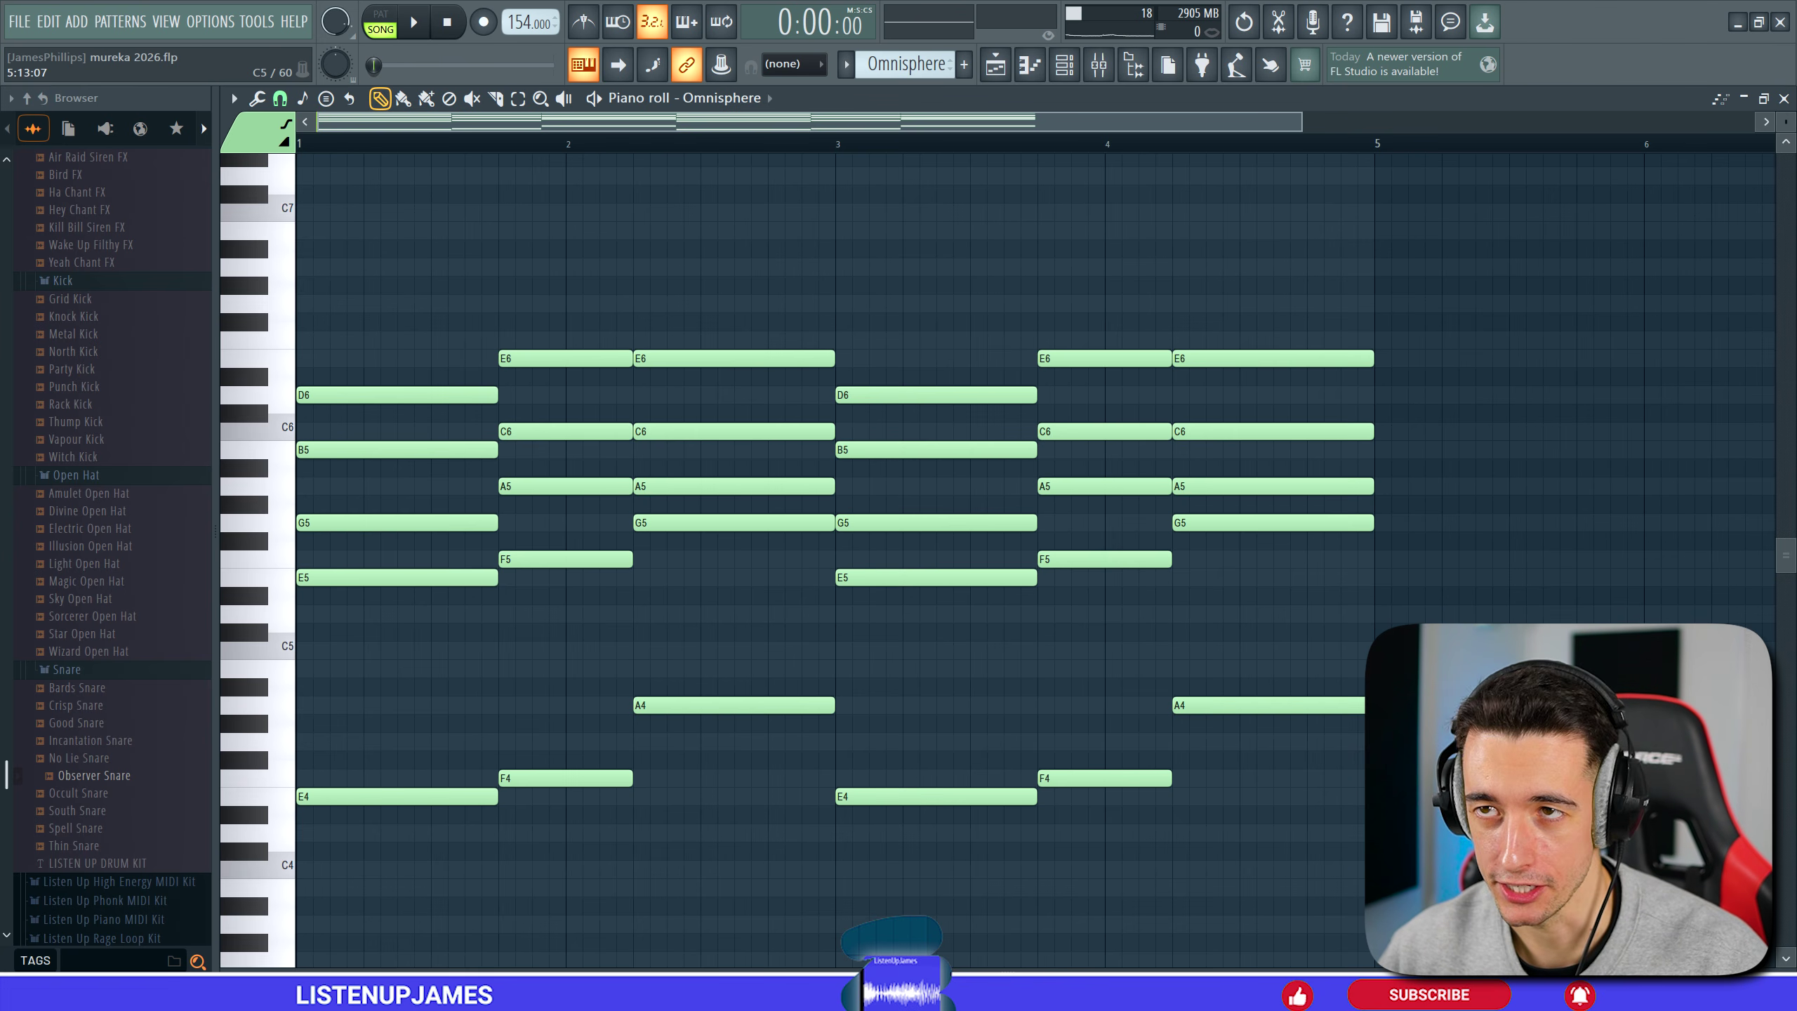
pyautogui.click(234, 98)
pyautogui.moveTo(267, 182)
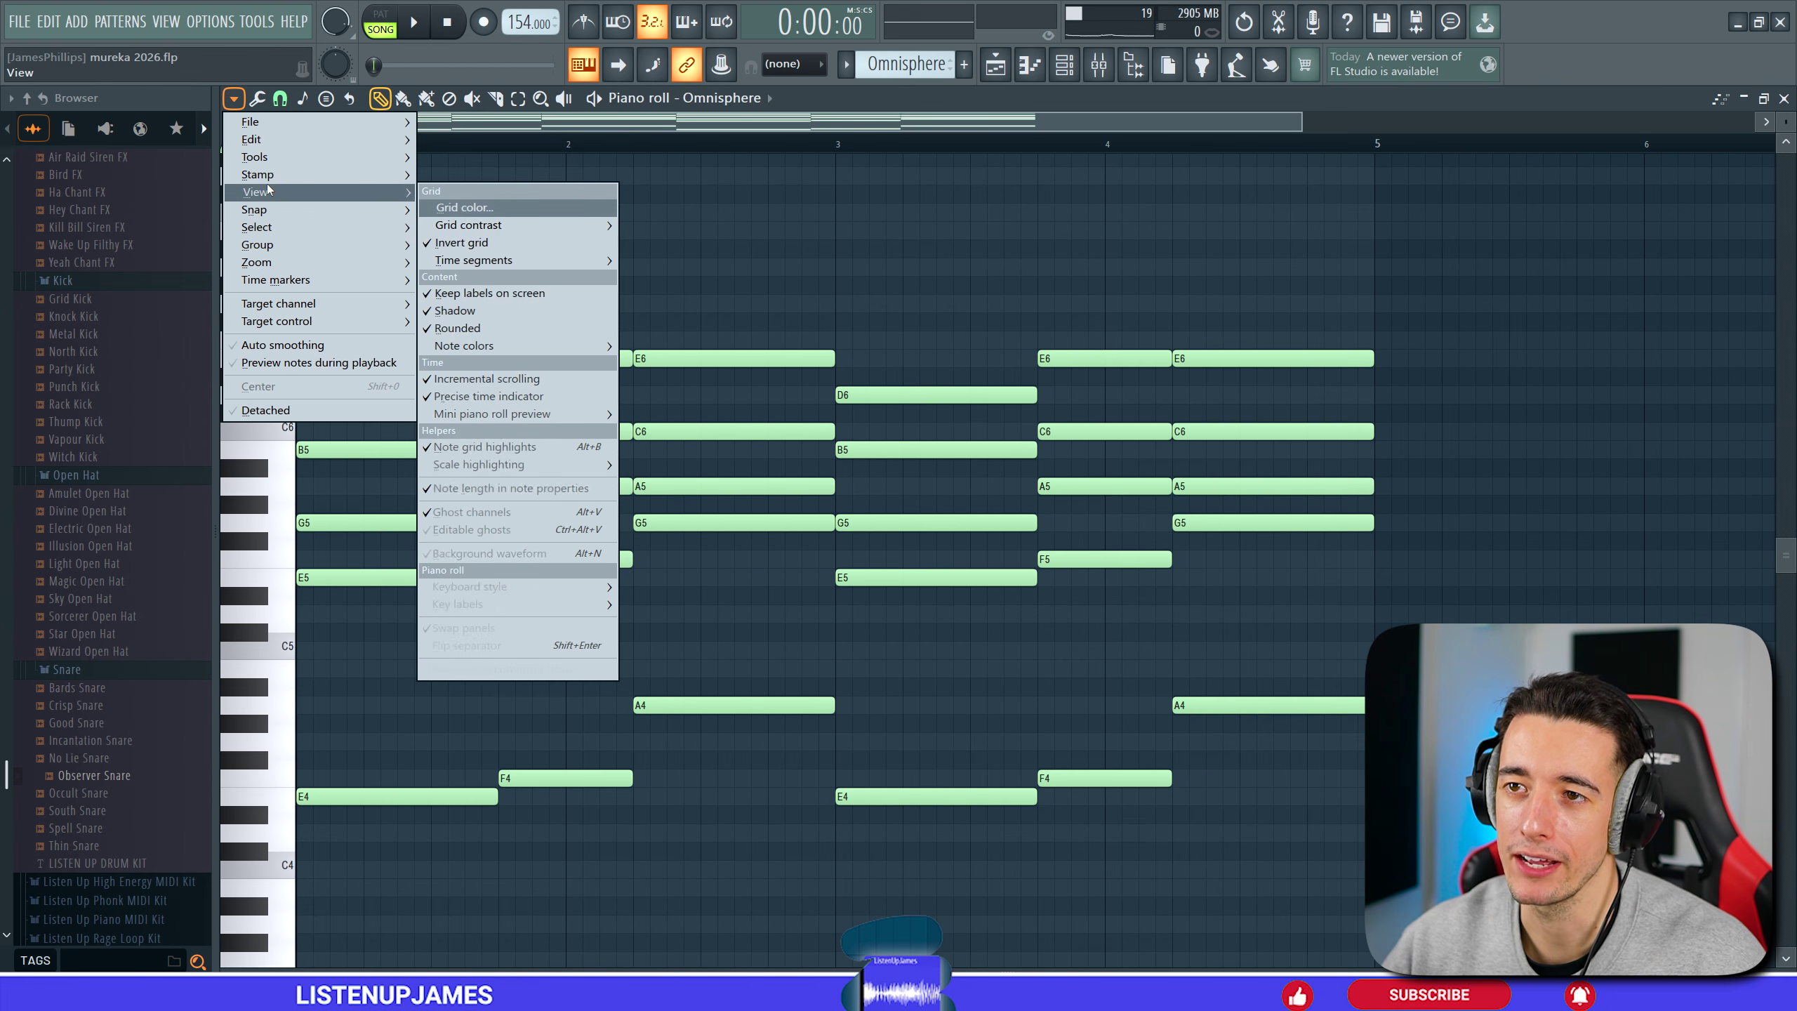
pyautogui.moveTo(536, 465)
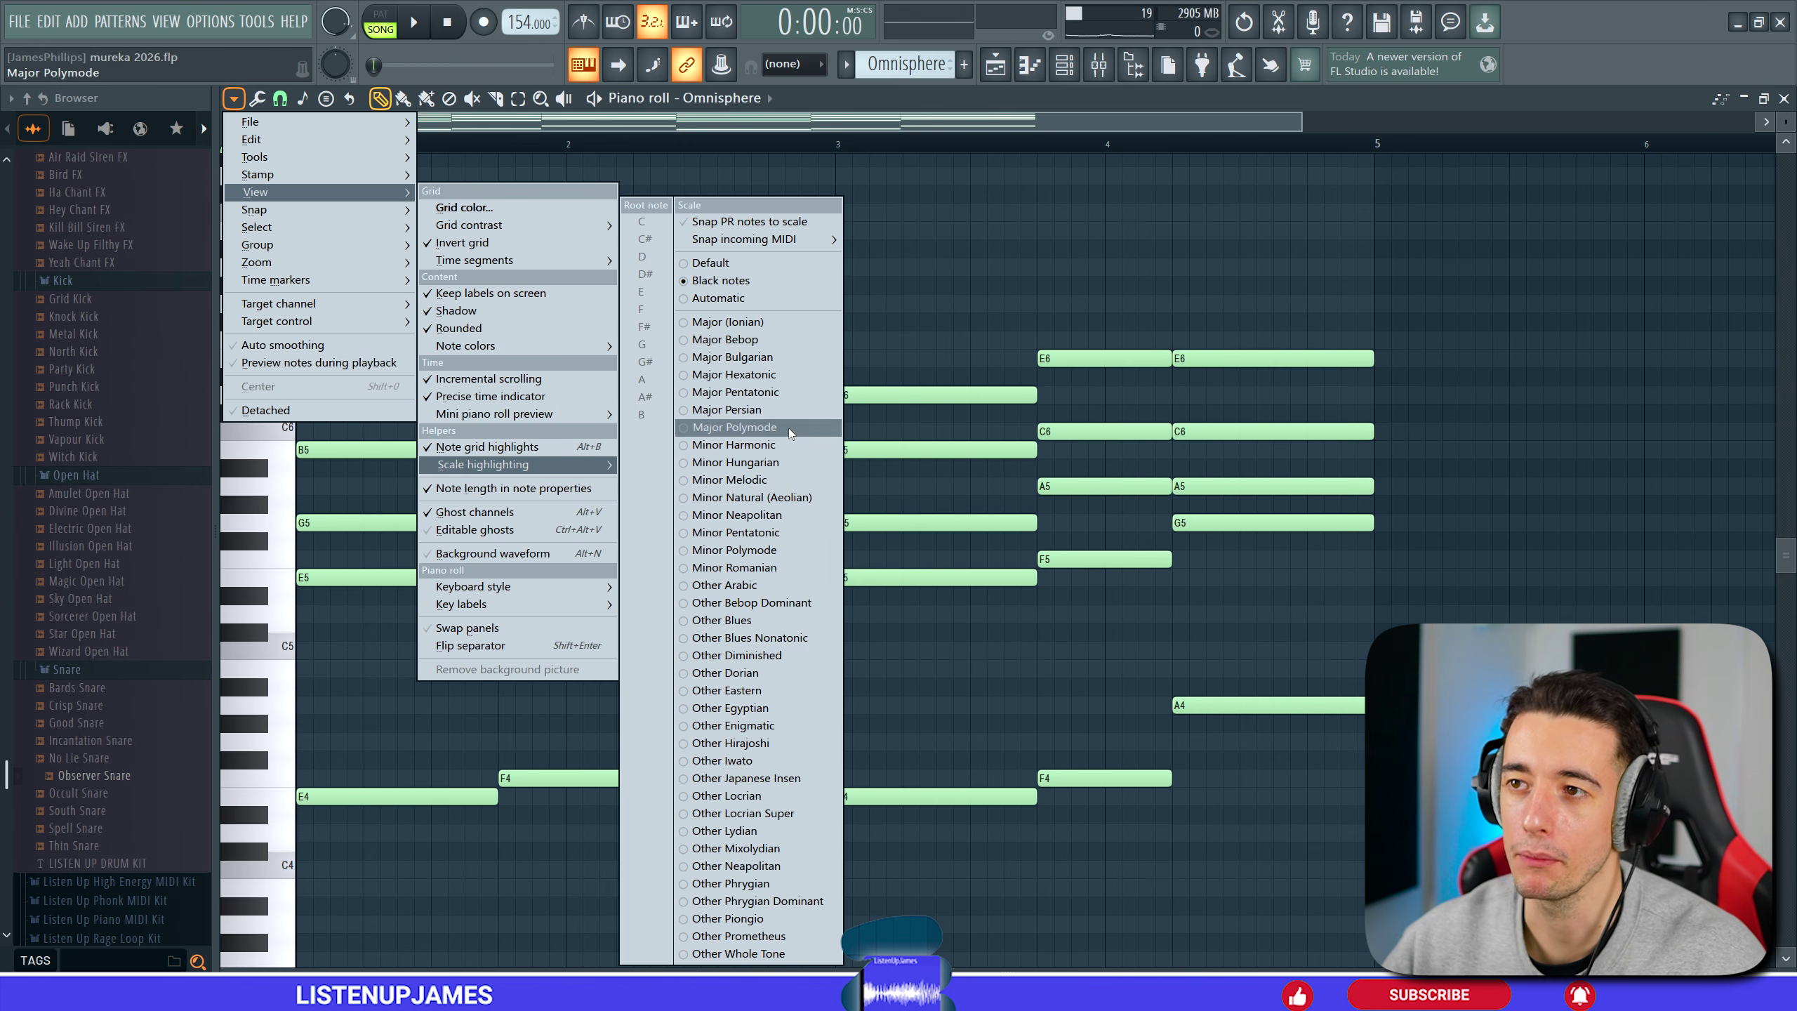
pyautogui.click(781, 502)
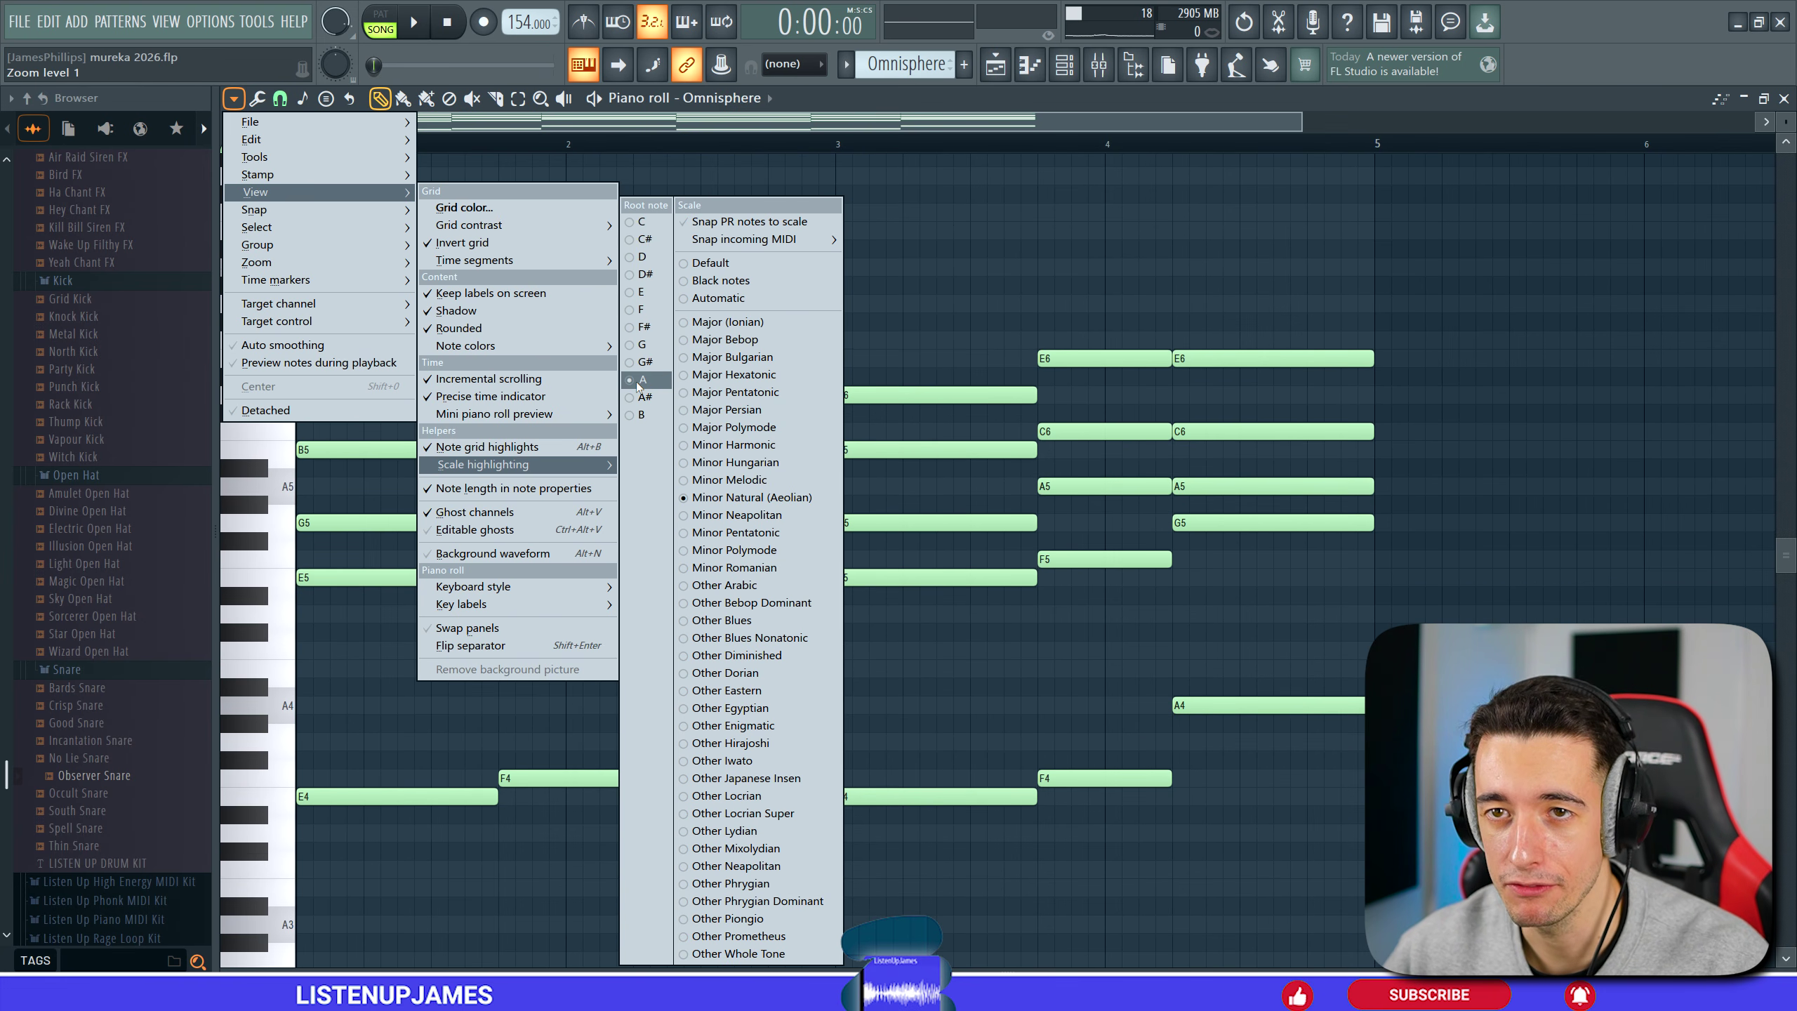
pyautogui.click(641, 381)
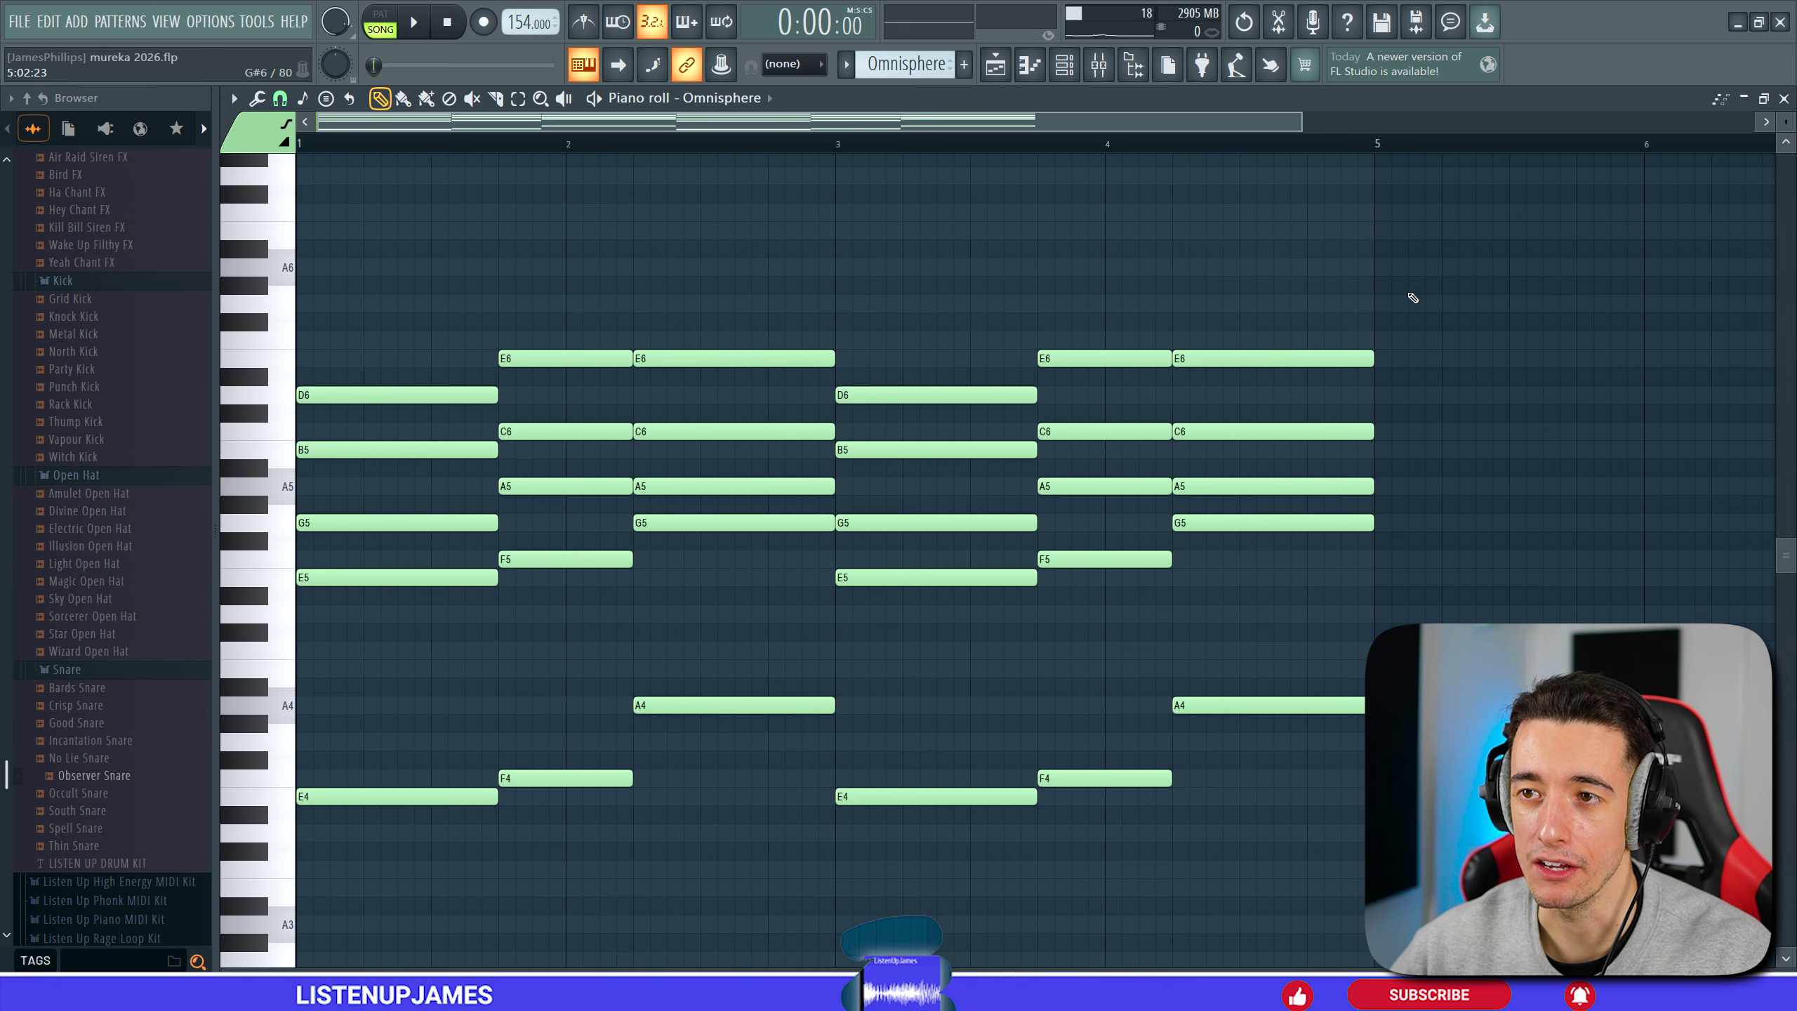
# Select the notes of the first three chords in turn and try the third chord's G an octave higher.
pyautogui.moveTo(300, 570); pyautogui.dragTo(401, 836)
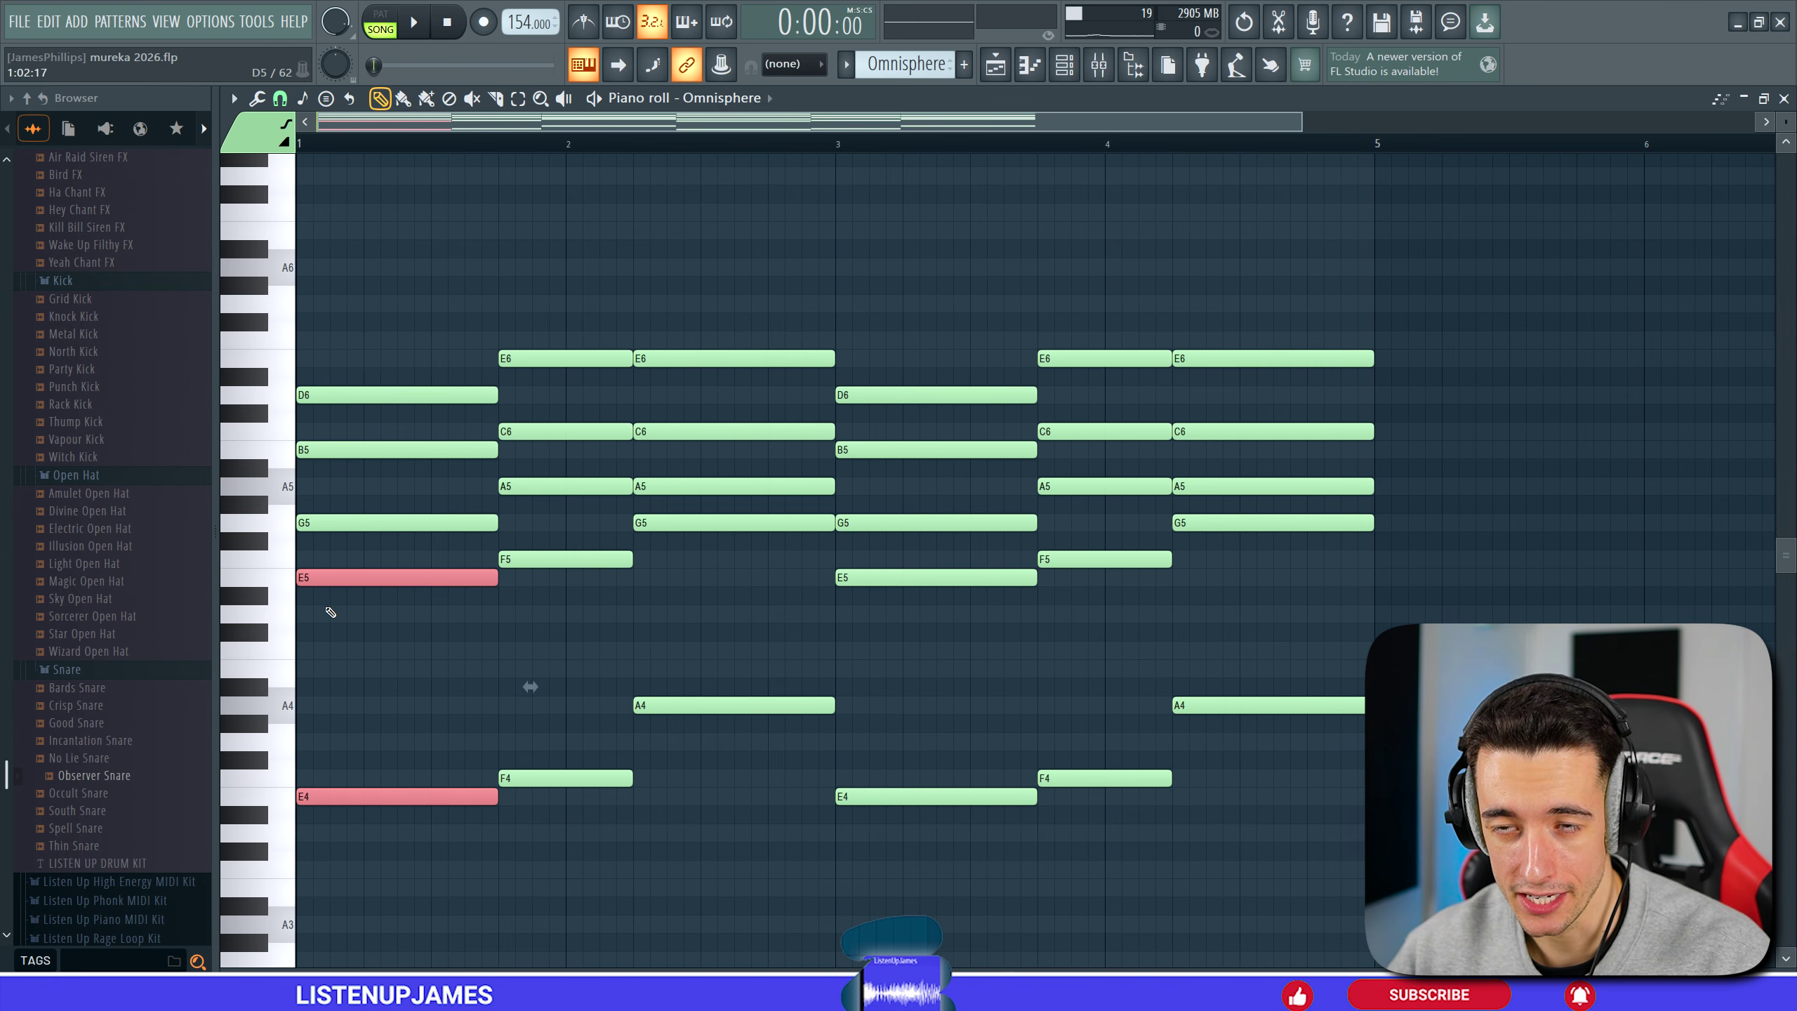
pyautogui.click(330, 612)
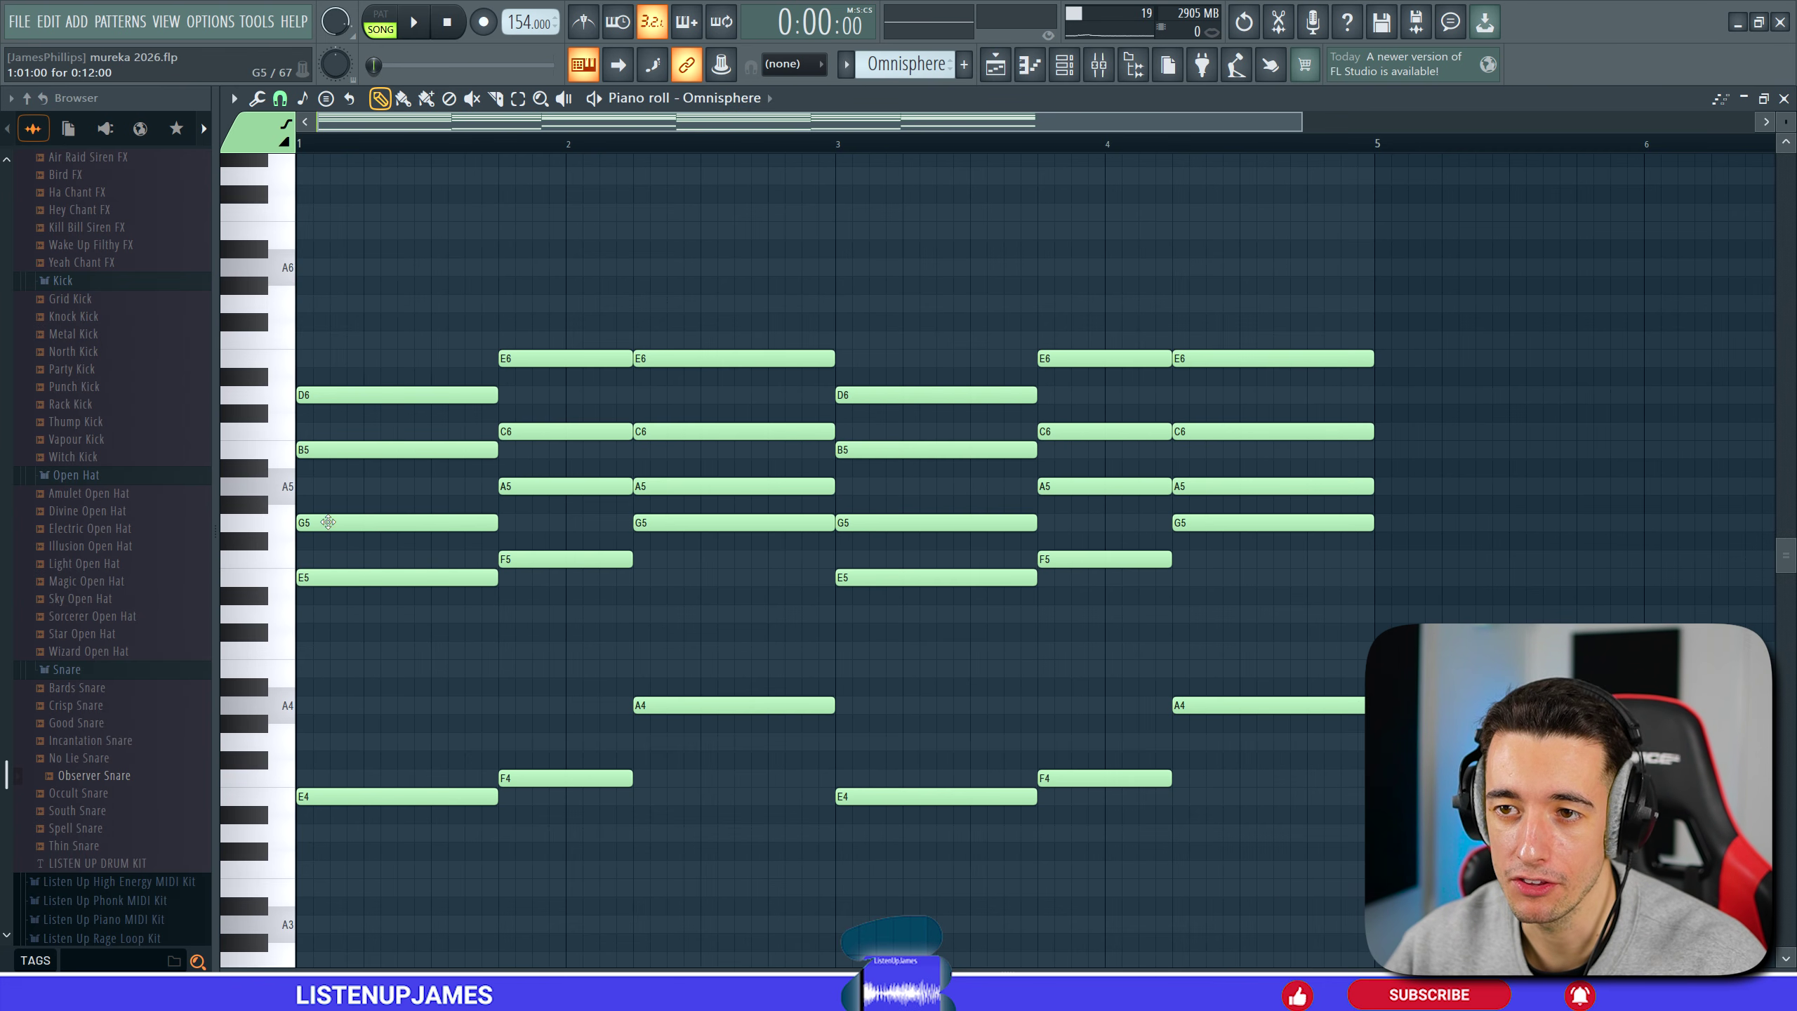
pyautogui.moveTo(613, 854); pyautogui.dragTo(570, 775)
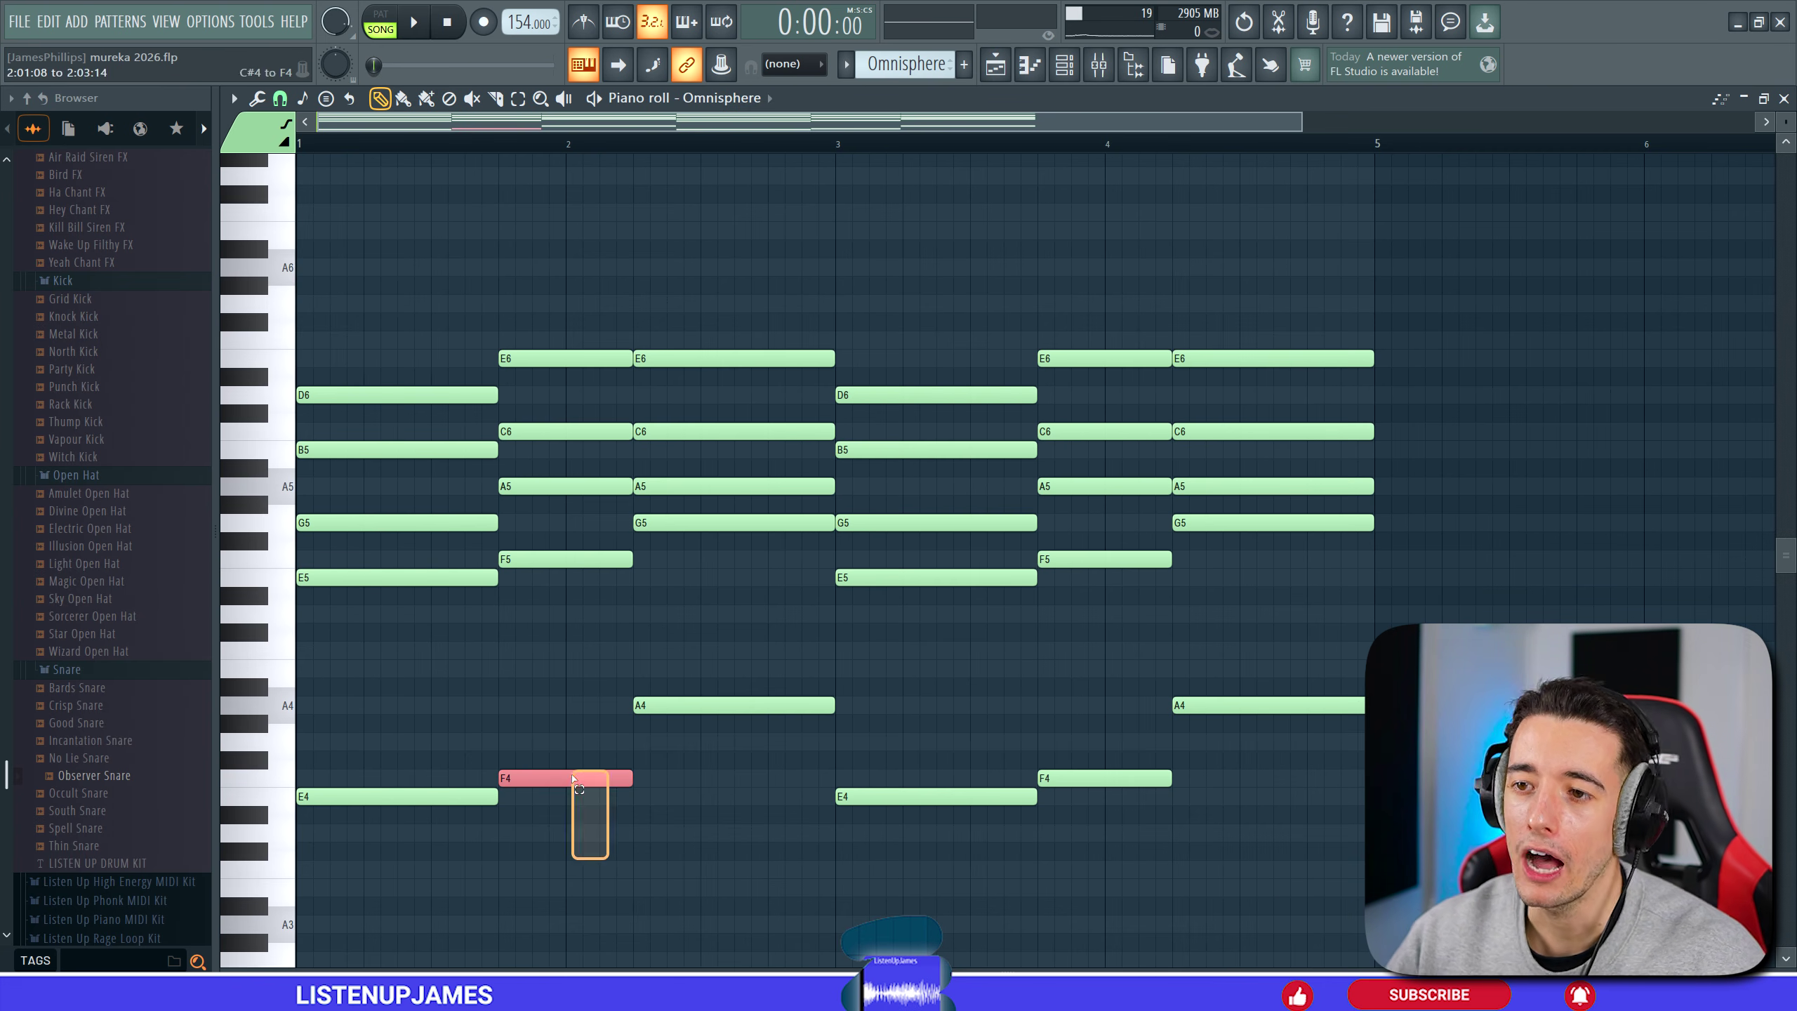
pyautogui.moveTo(579, 841); pyautogui.dragTo(549, 315)
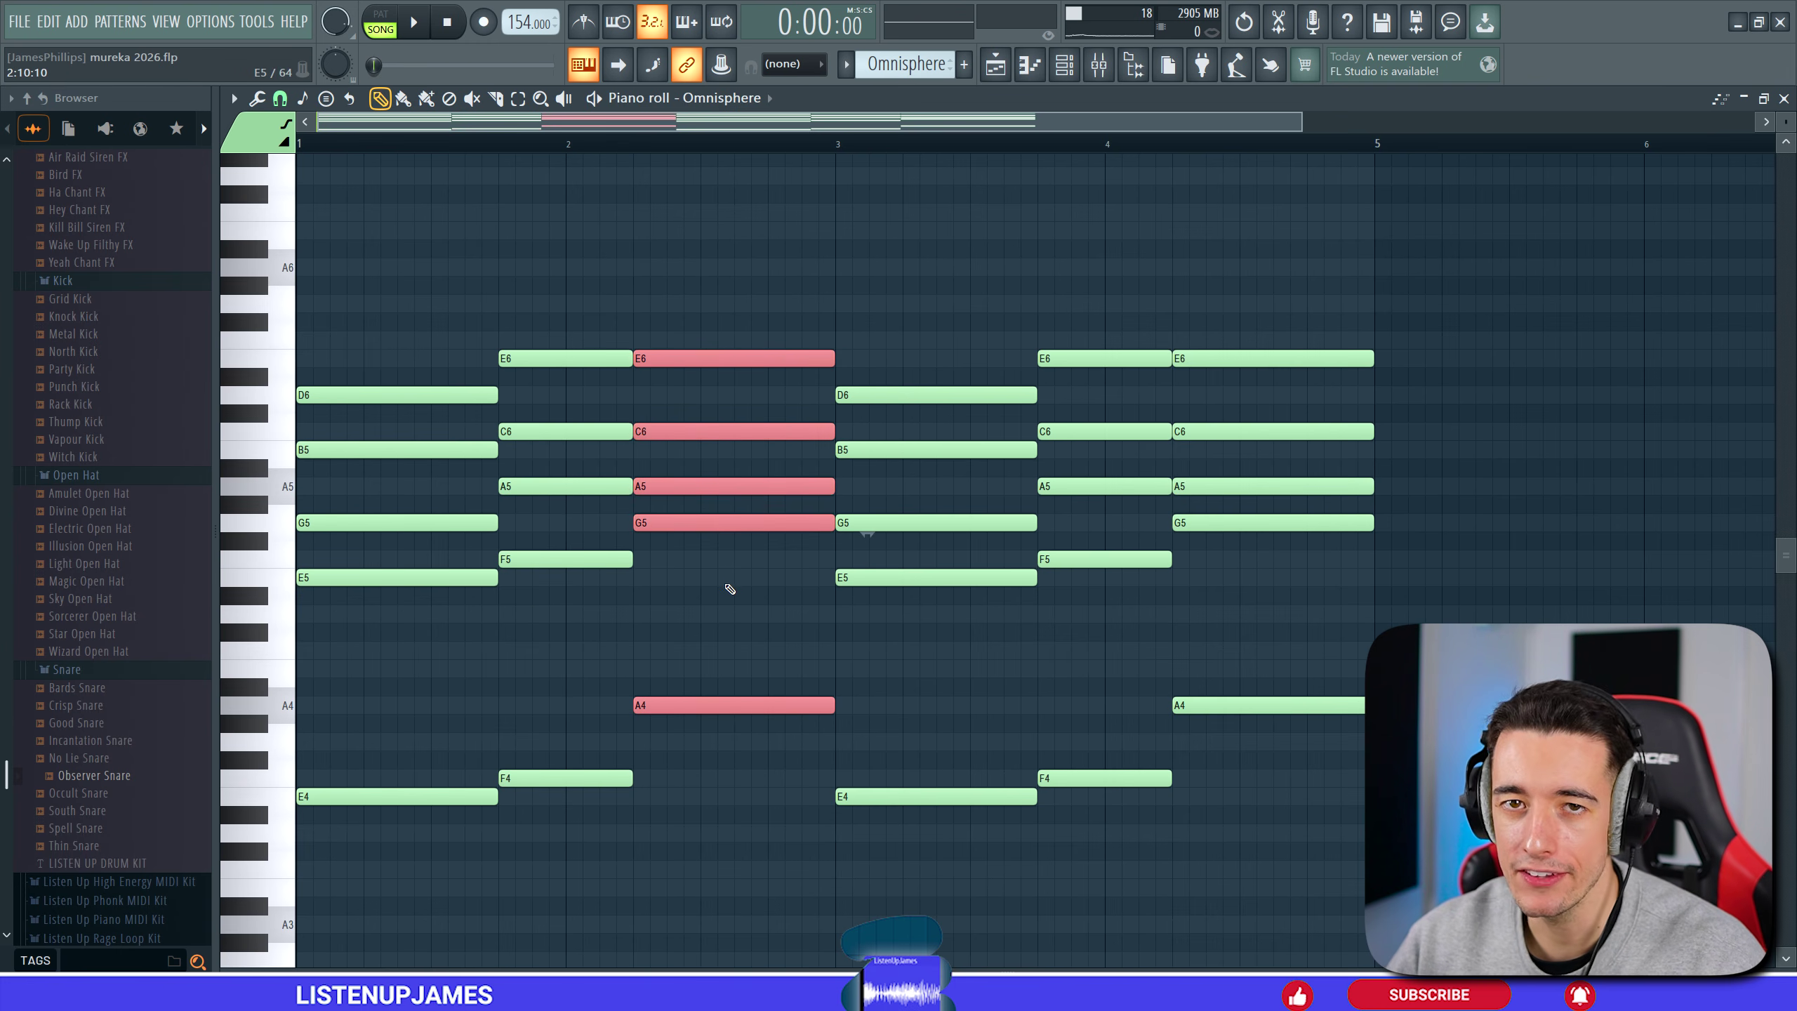
pyautogui.keyDown('ctrl'); pyautogui.click(726, 583); pyautogui.keyUp('ctrl')
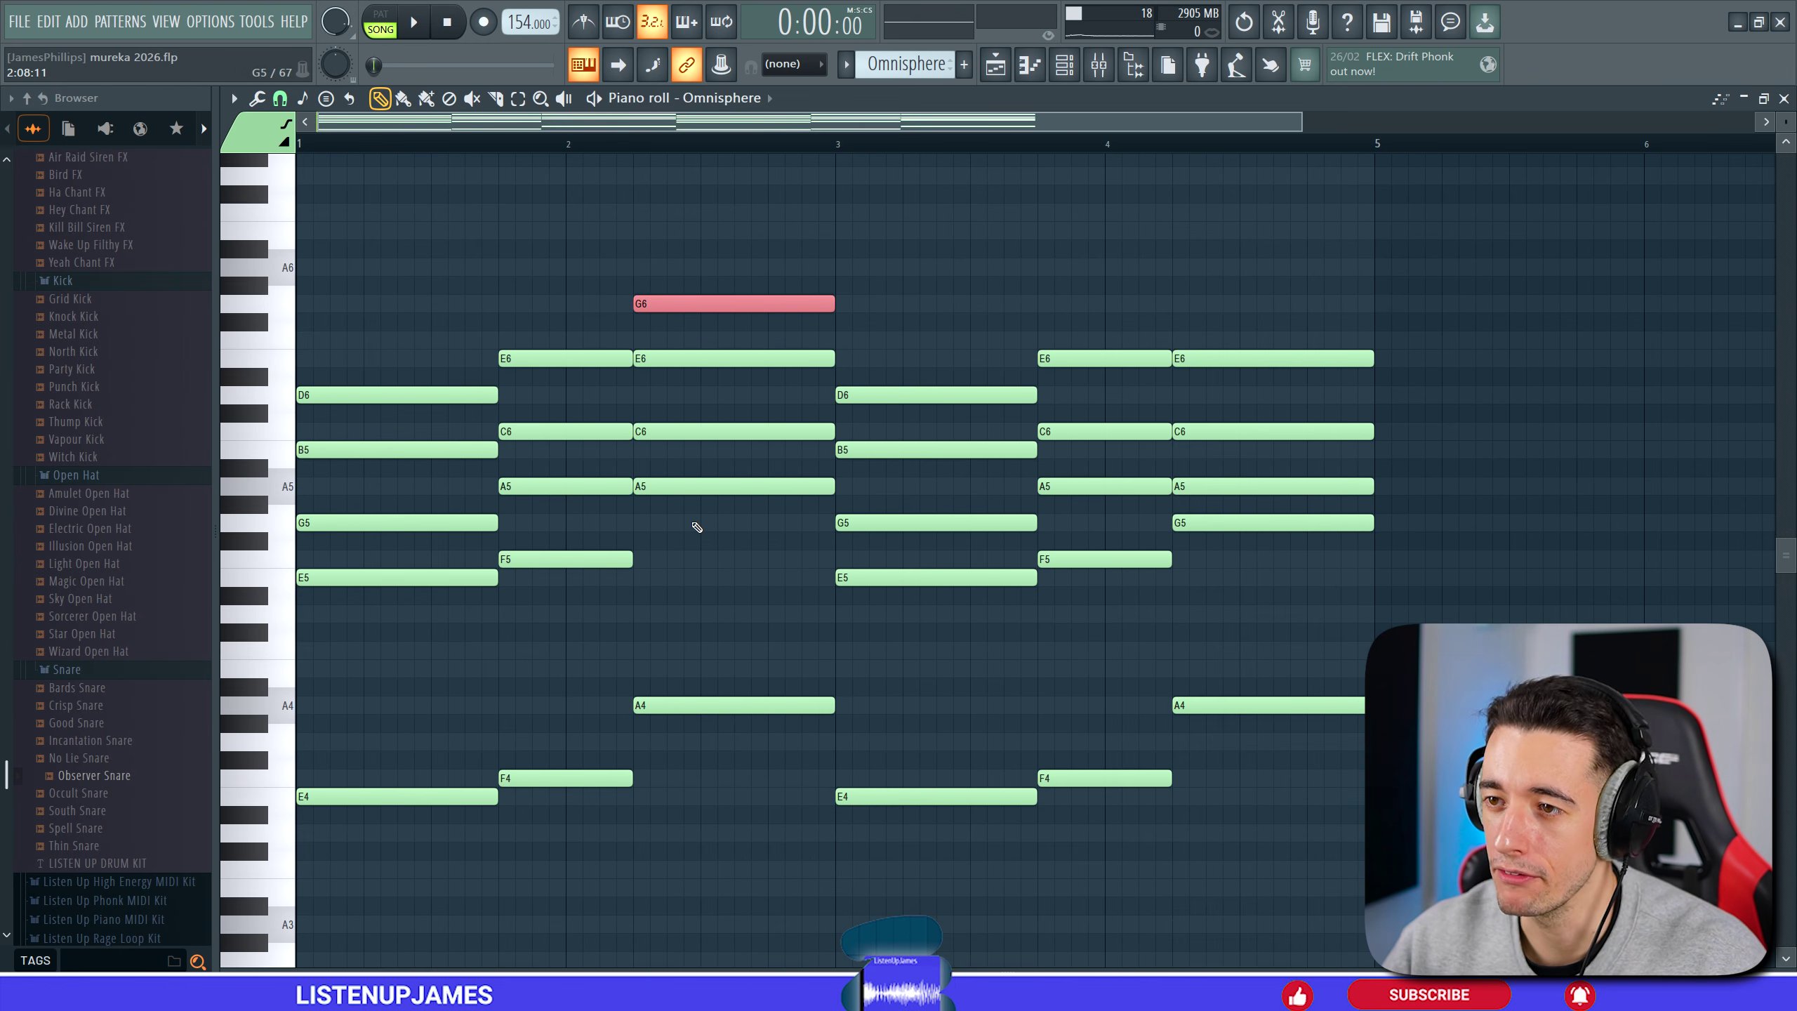
pyautogui.hotkey('ctrl', 'Down')
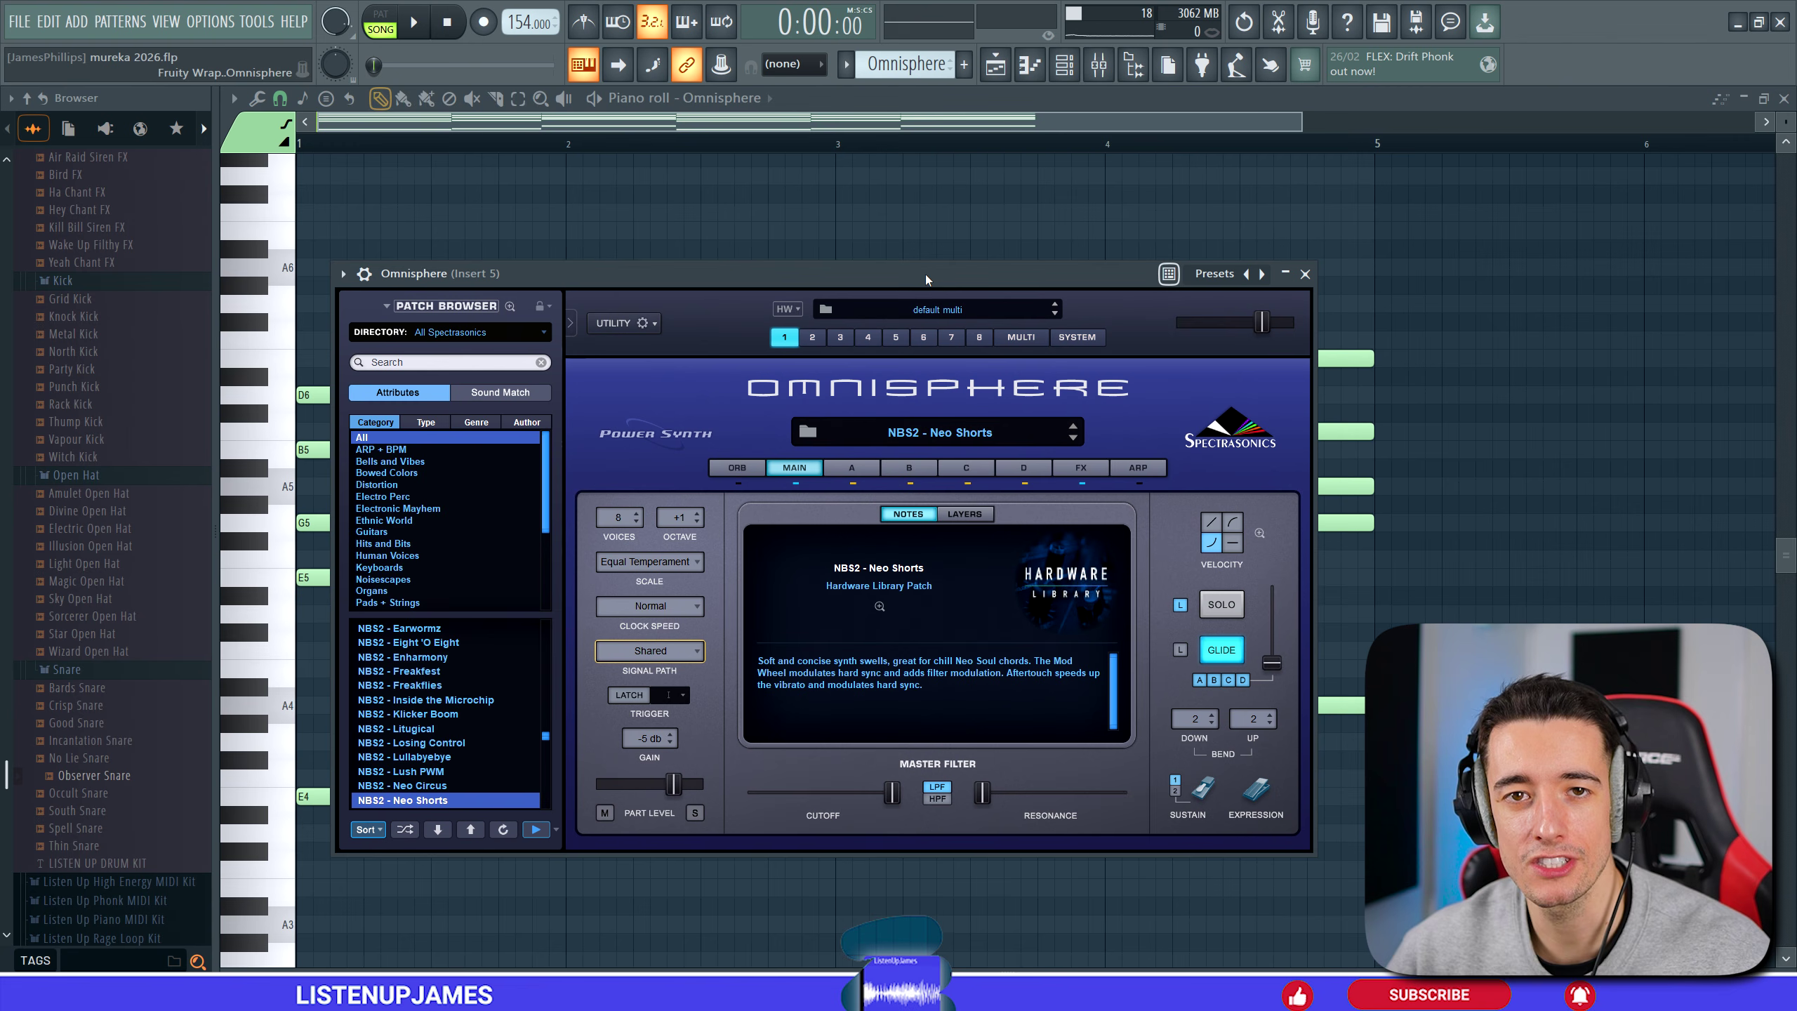
# Play the Omnisphere chord pattern with the NBS2 - Neo Shorts patch and stop playback.
pyautogui.press('space')
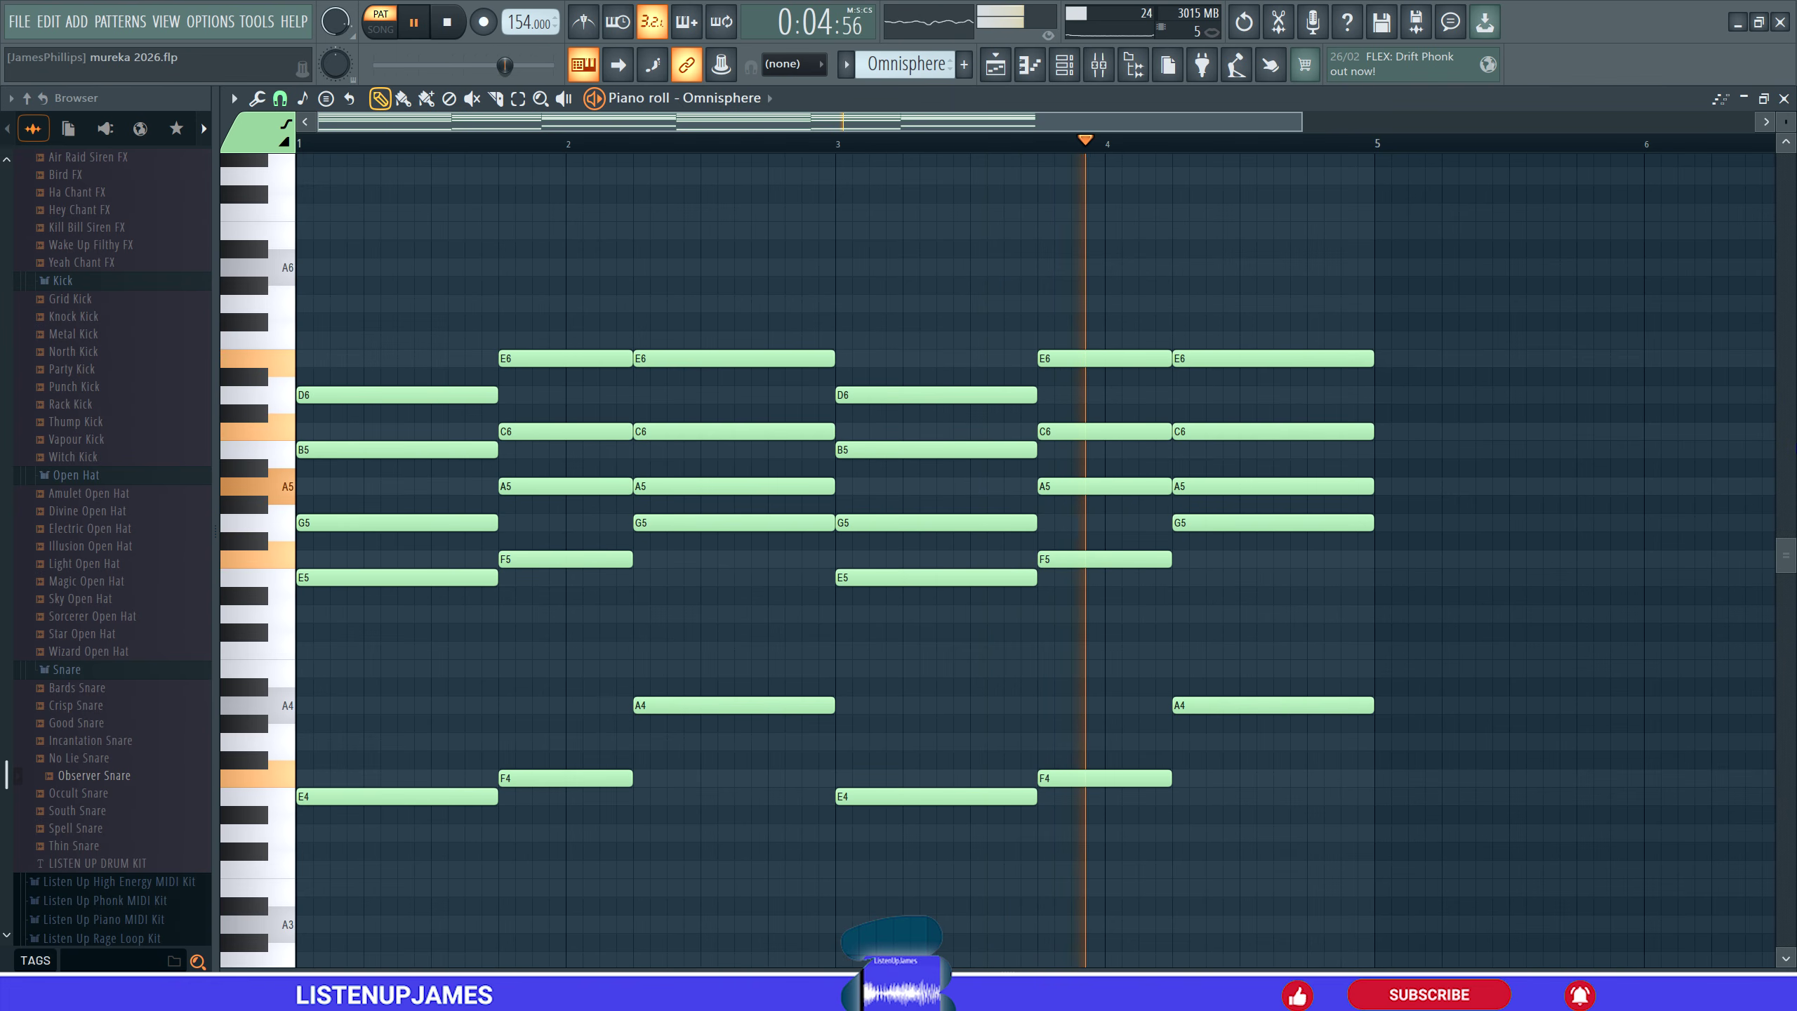
pyautogui.press('space')
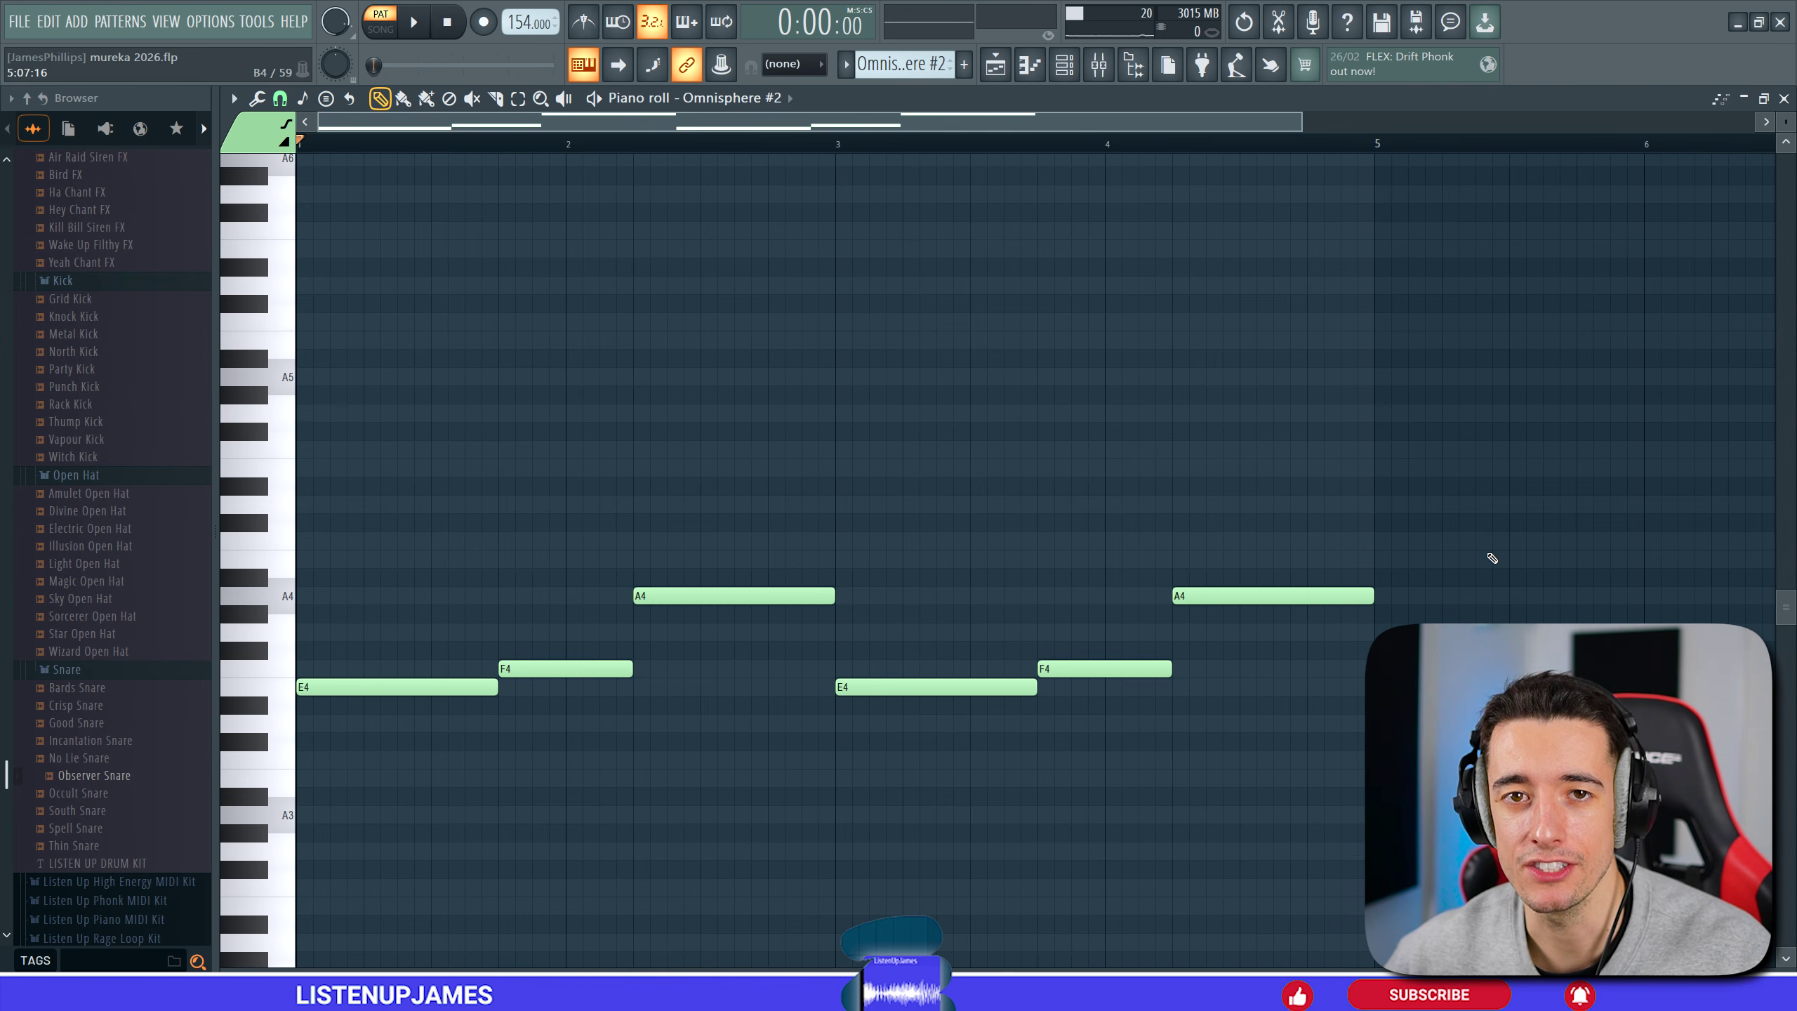
# Select the lowest notes of the Omnisphere chord pattern and compare them with the bass line in the Omnisphere #2 pattern.
pyautogui.scroll(-3, 920, 64)
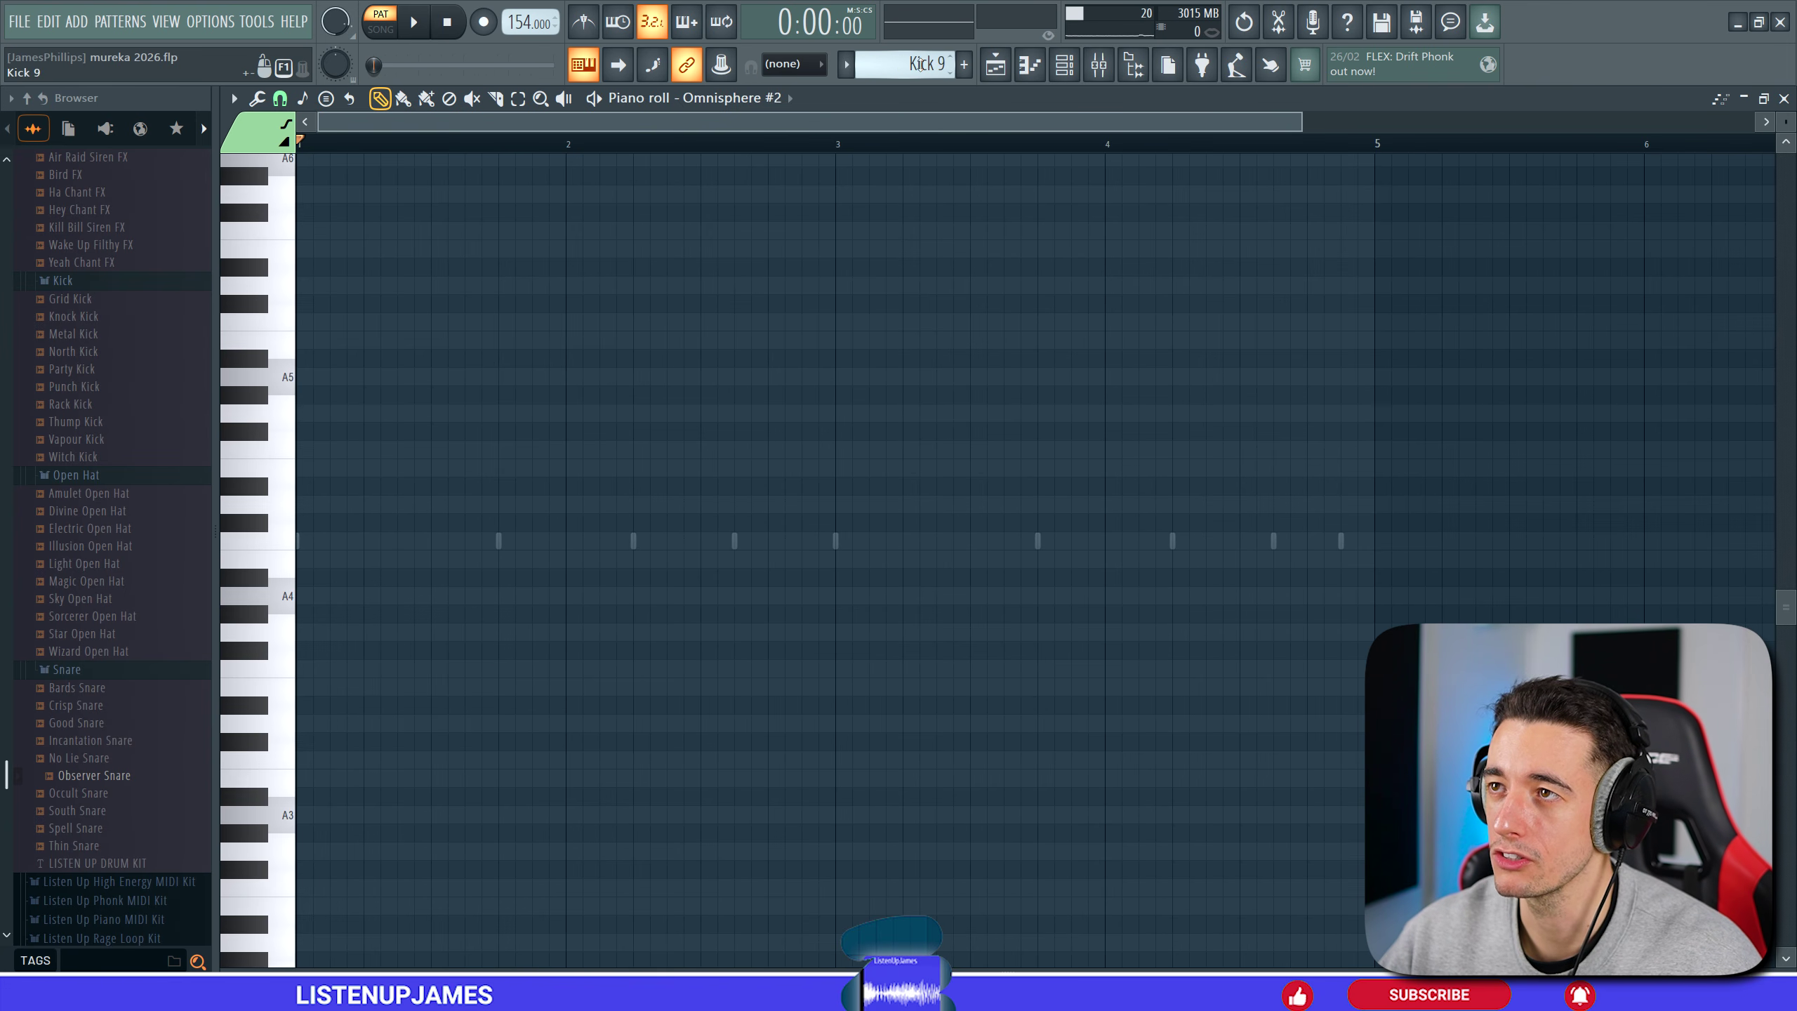
pyautogui.scroll(4, 920, 64)
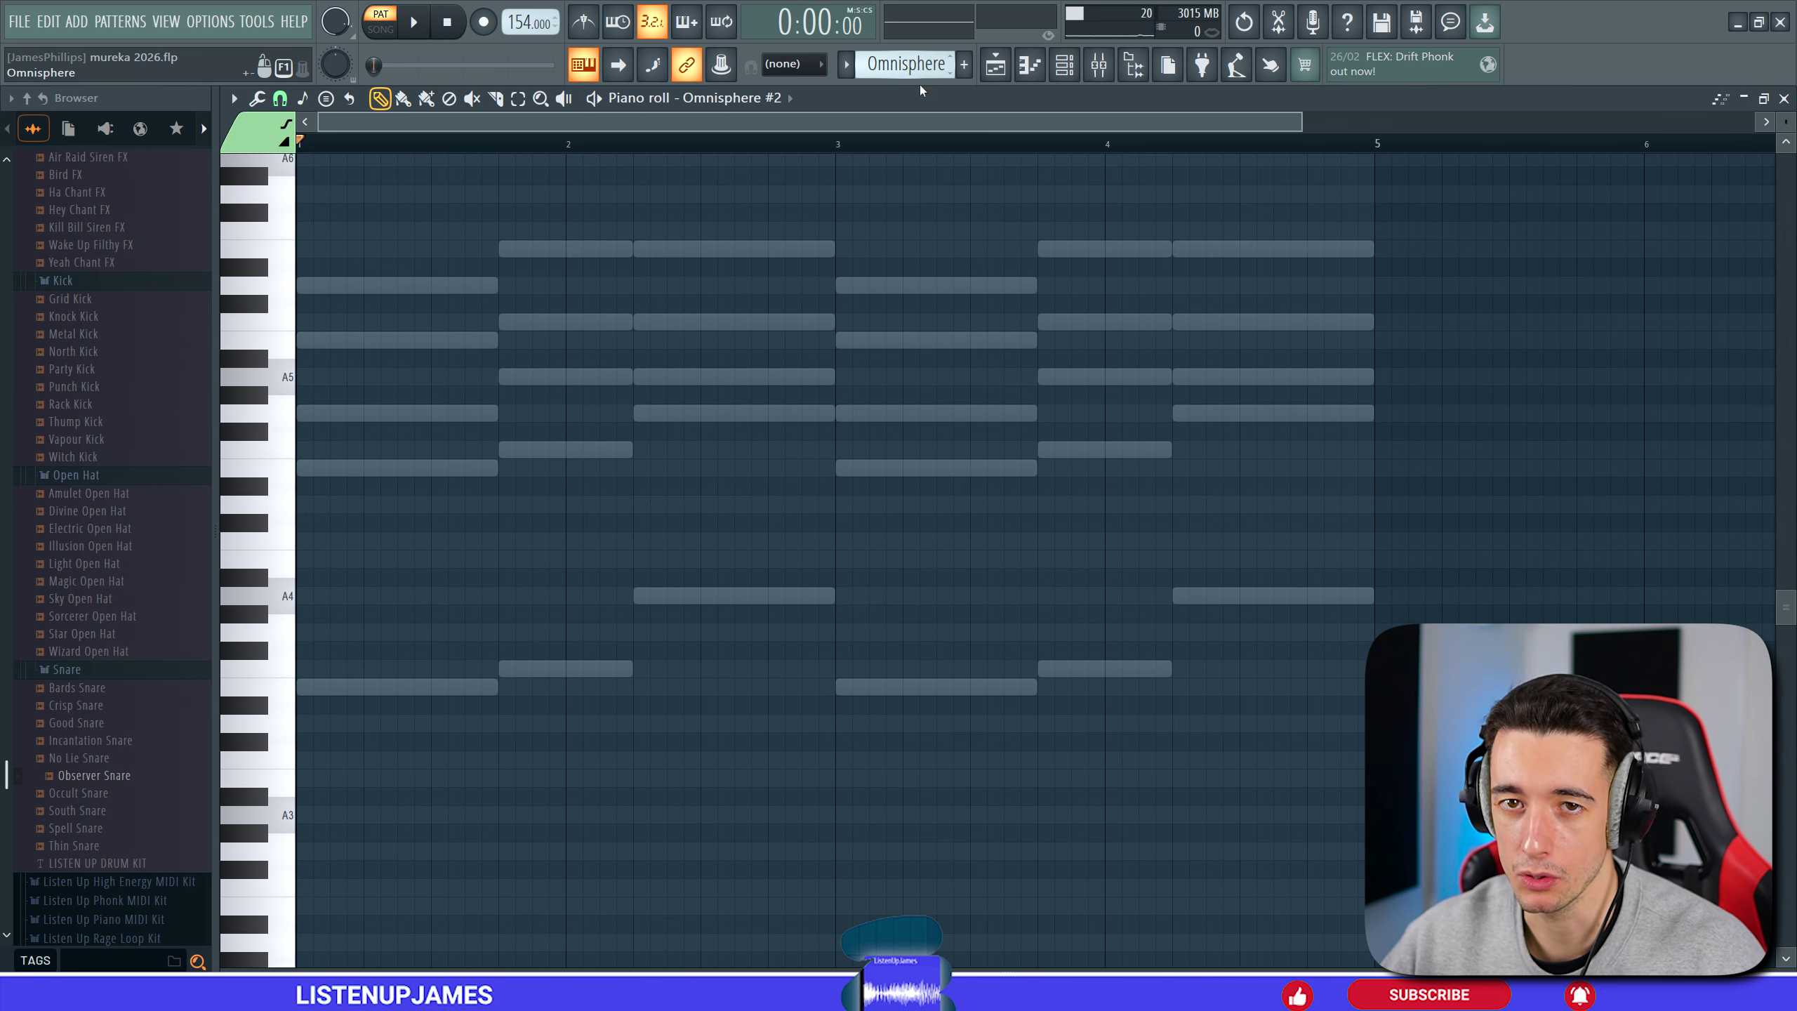
pyautogui.doubleClick(695, 597)
pyautogui.moveTo(1424, 550); pyautogui.dragTo(309, 819)
pyautogui.click(1507, 553)
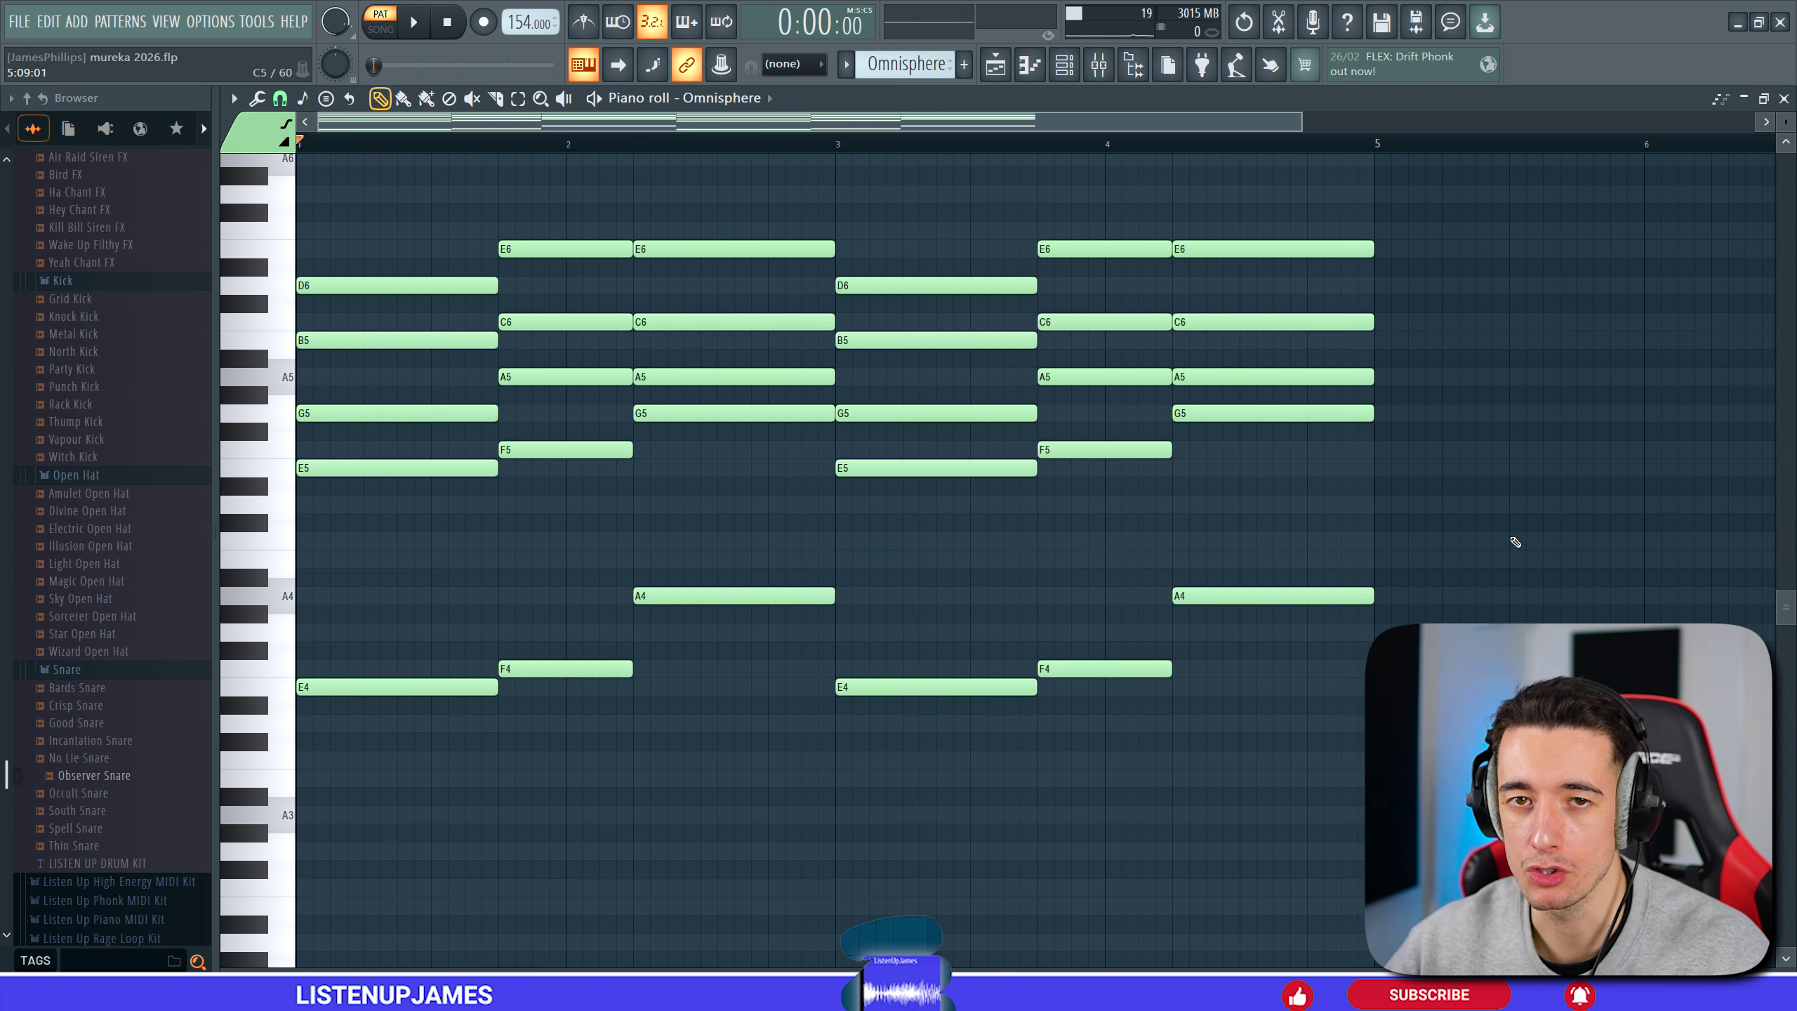
pyautogui.moveTo(1518, 515); pyautogui.dragTo(297, 913)
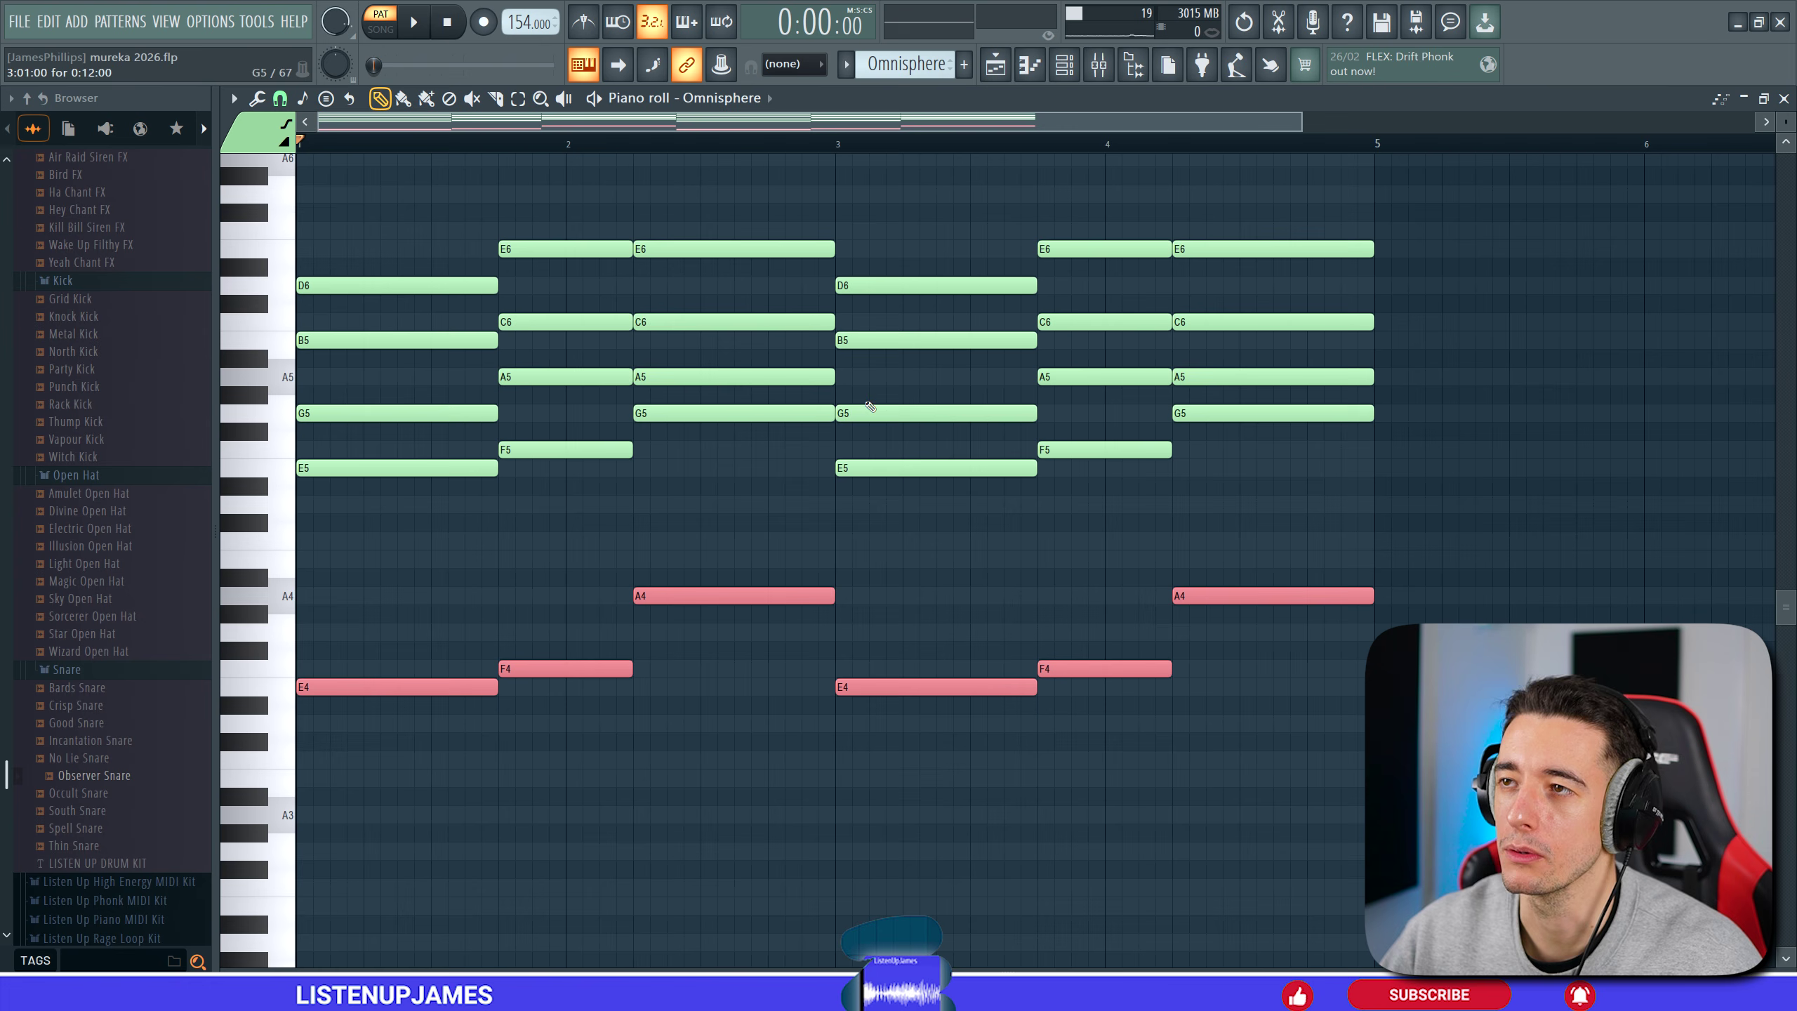
pyautogui.press('F4')
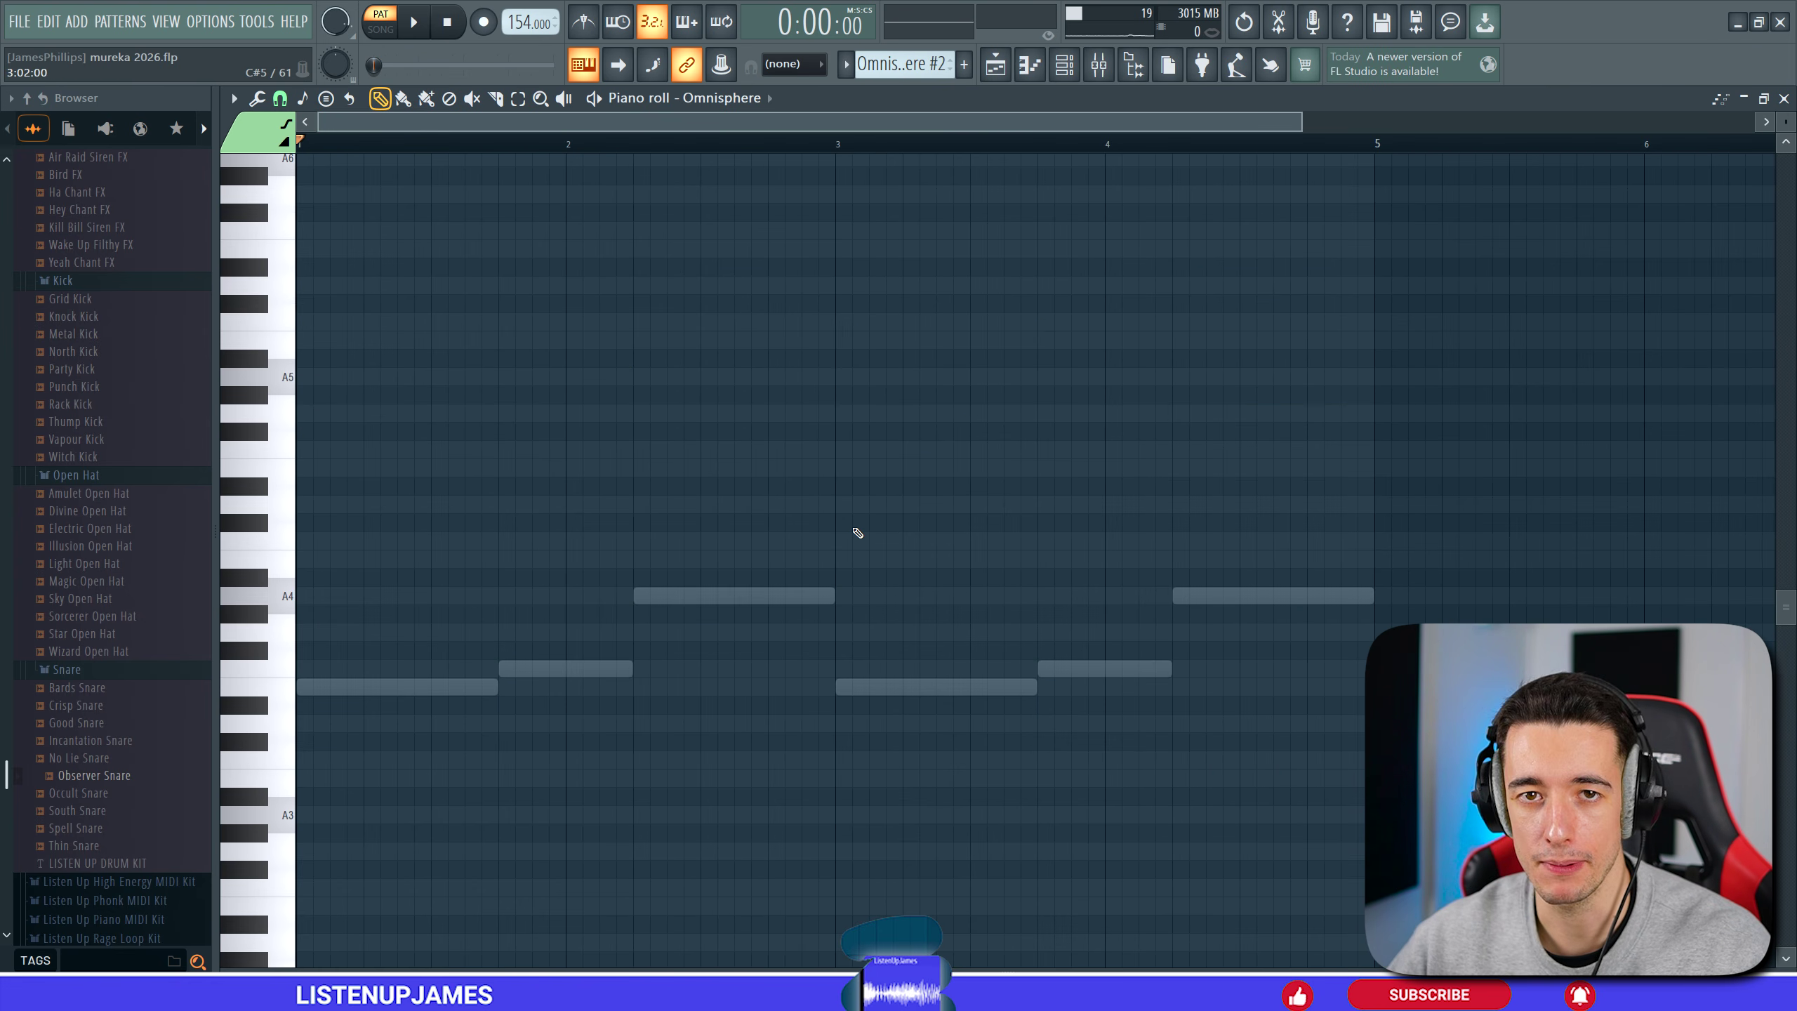
pyautogui.hotkey('ctrl', 'v')
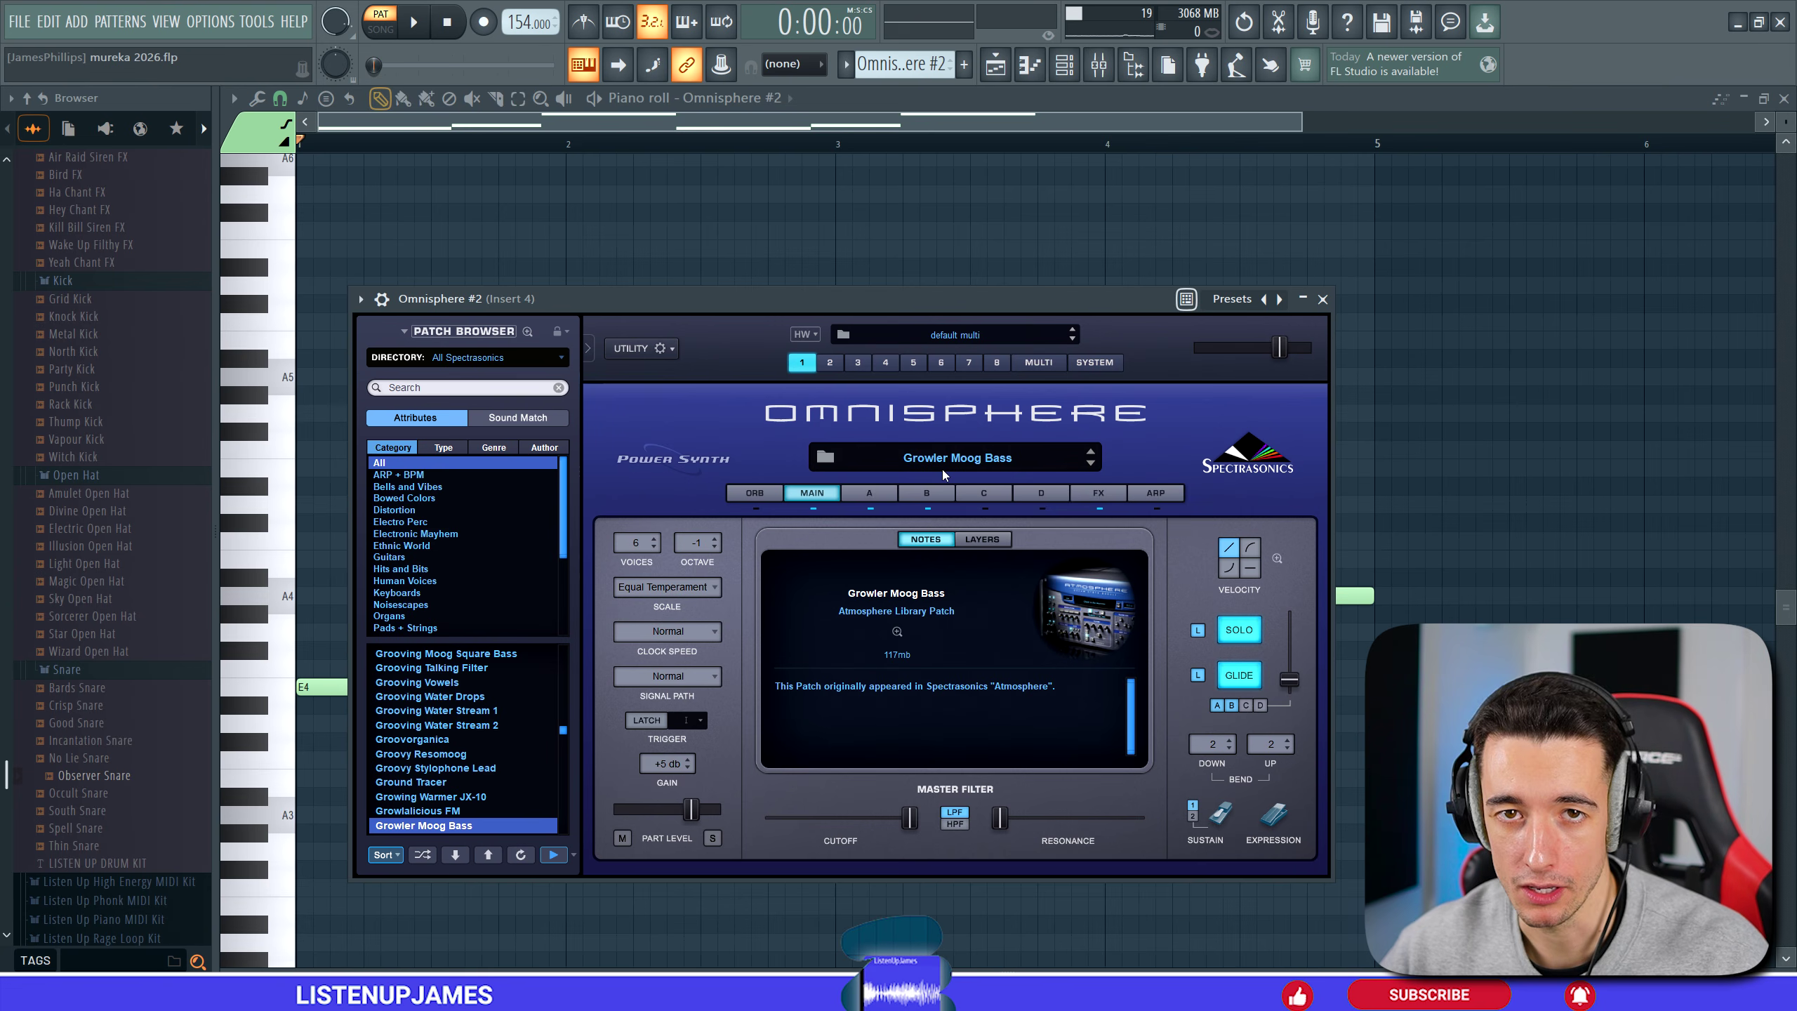
# Close the Growler Moog Bass synth window and play the Omnisphere #2 bass pattern.
pyautogui.press('Escape')
pyautogui.press('space')
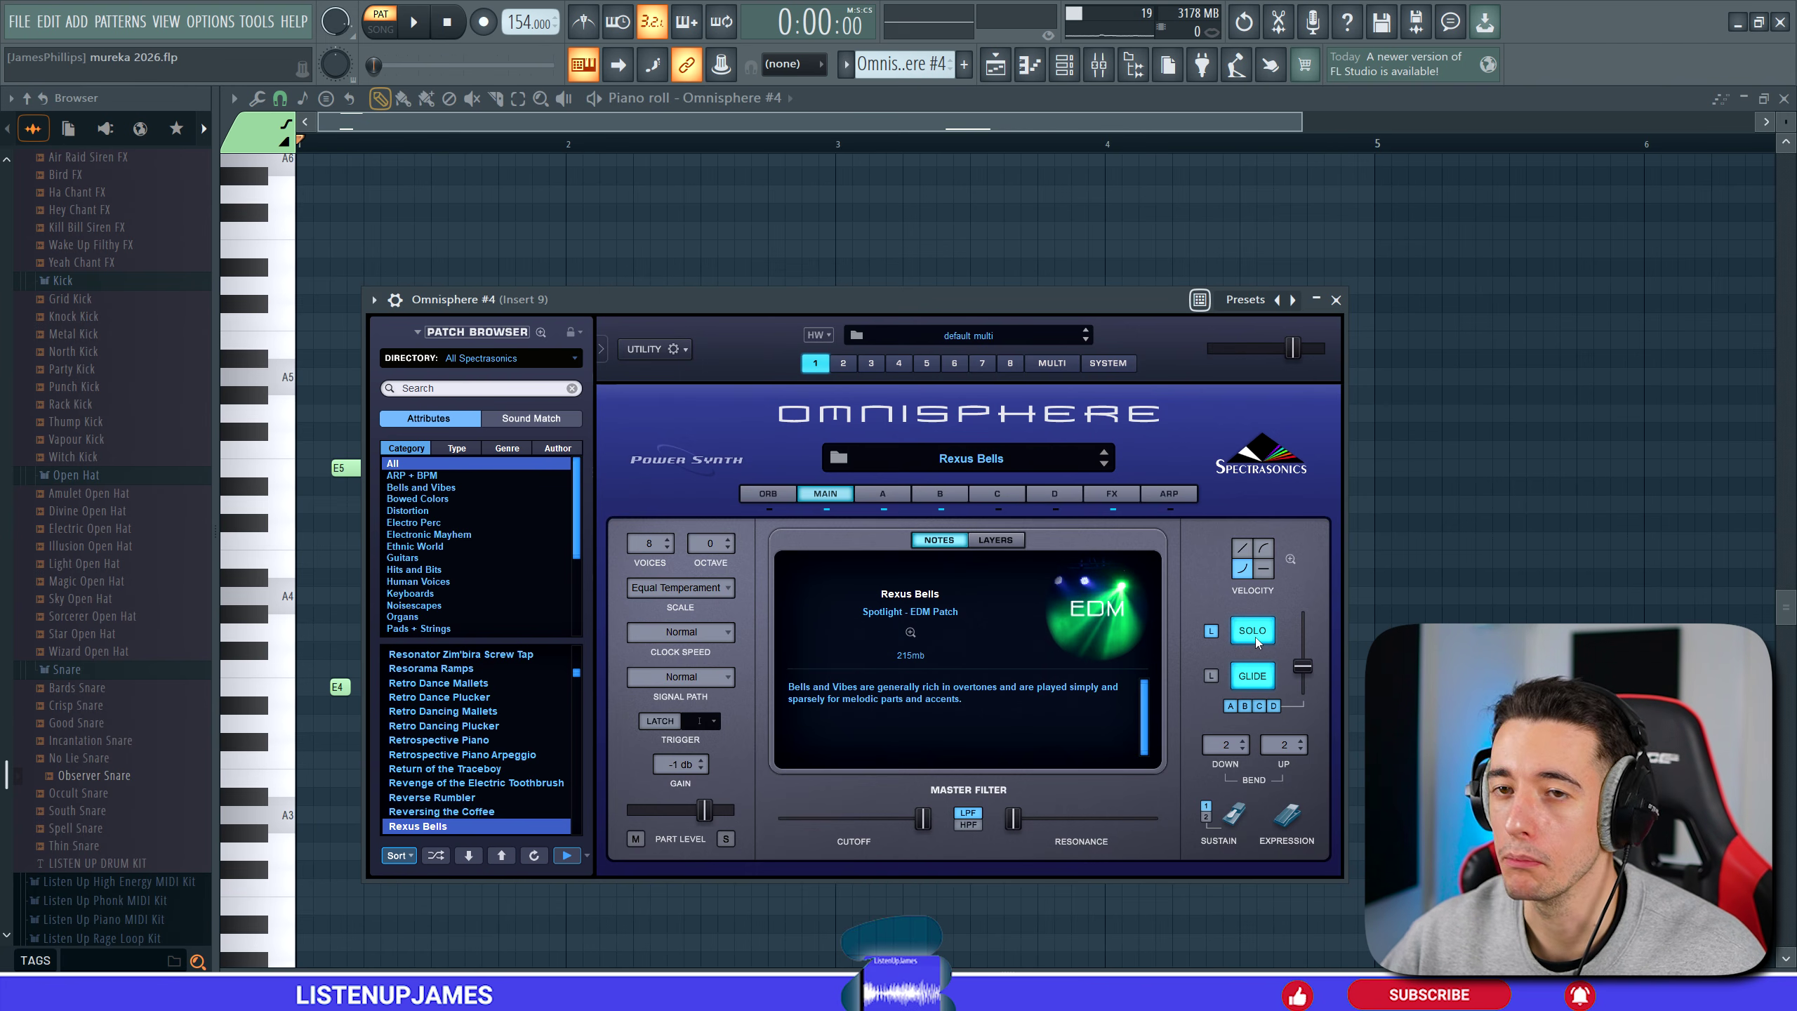
# Toggle Glide on the Rexus Bells patch, check its glide time, and play the Omnisphere #4 pattern.
pyautogui.click(1255, 677)
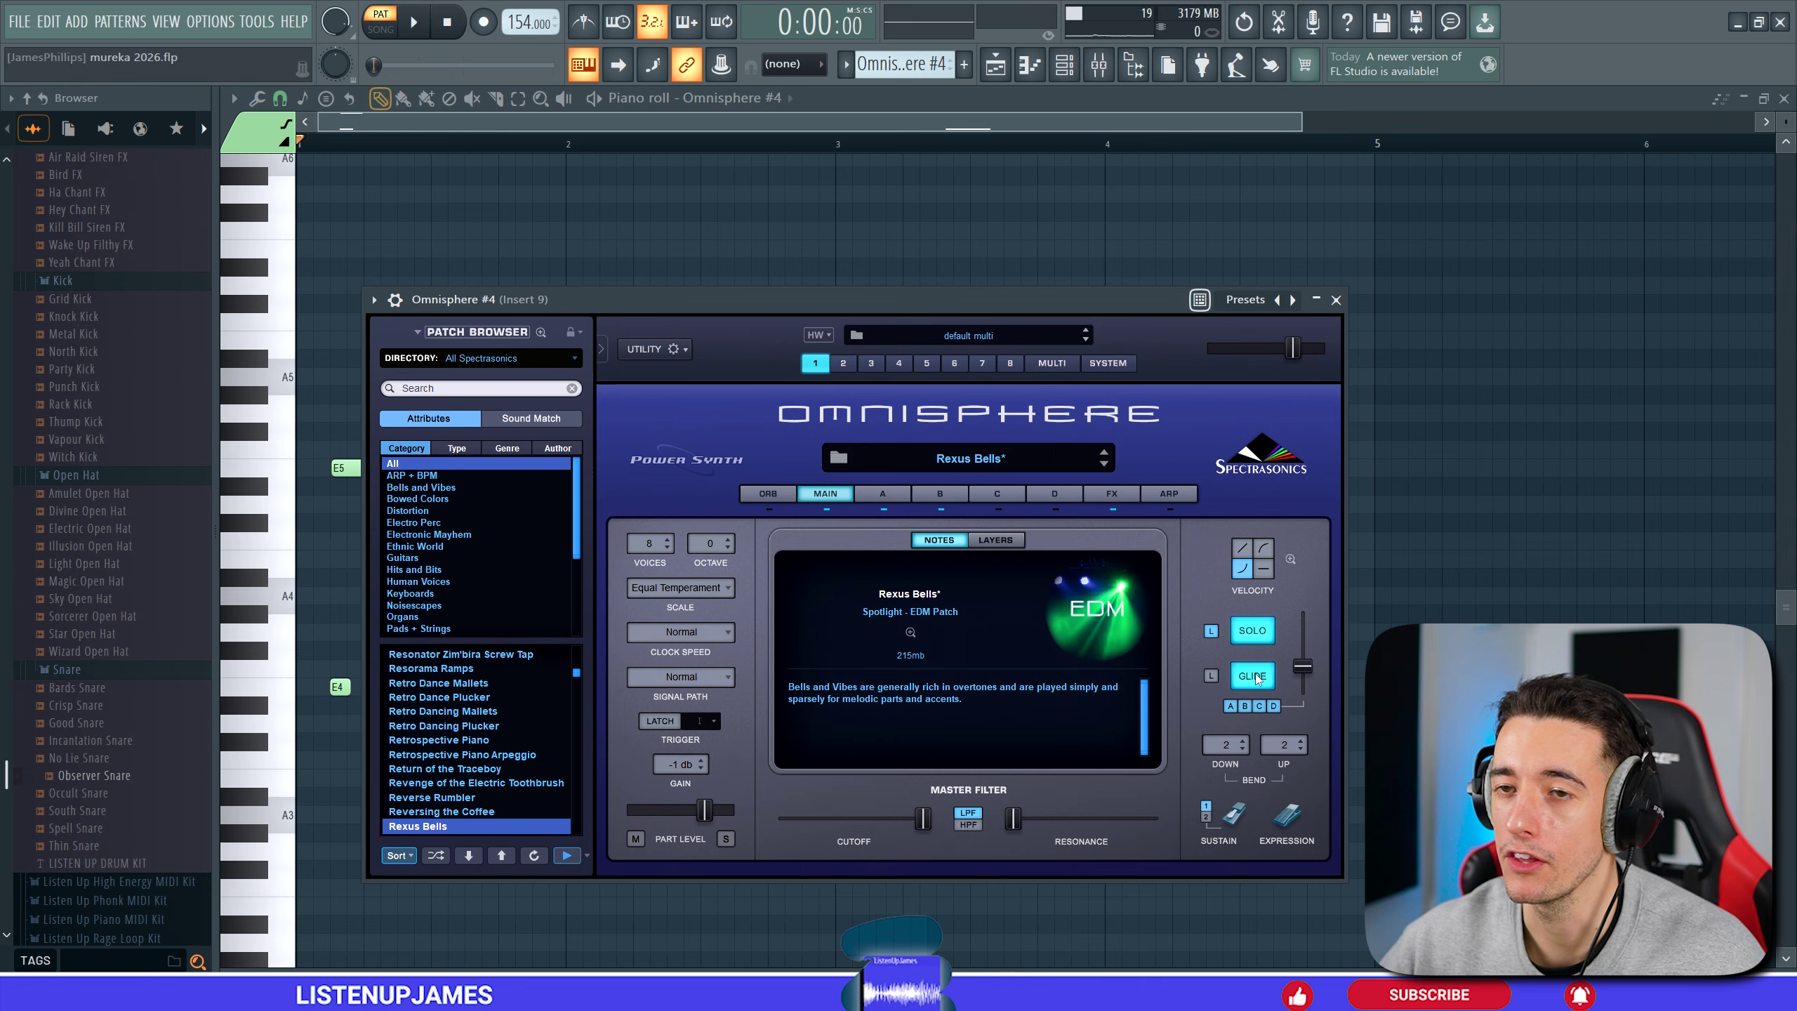
pyautogui.moveTo(1309, 672)
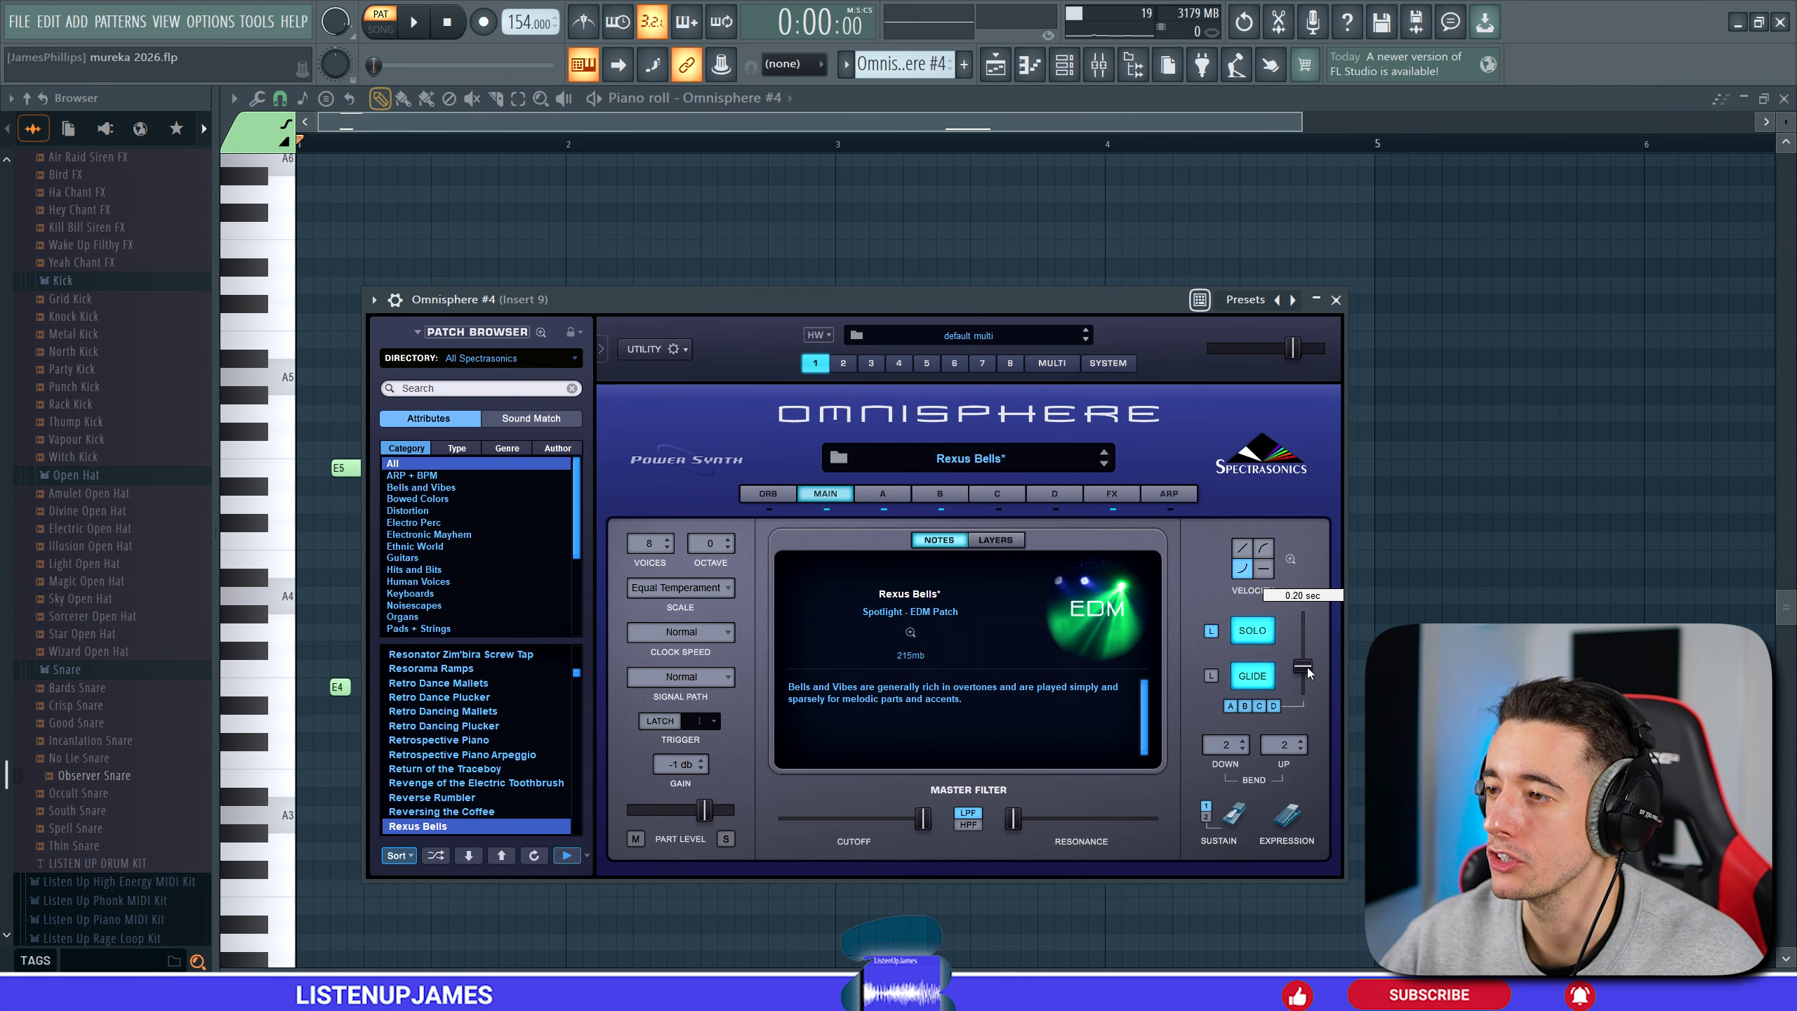
pyautogui.press('Escape')
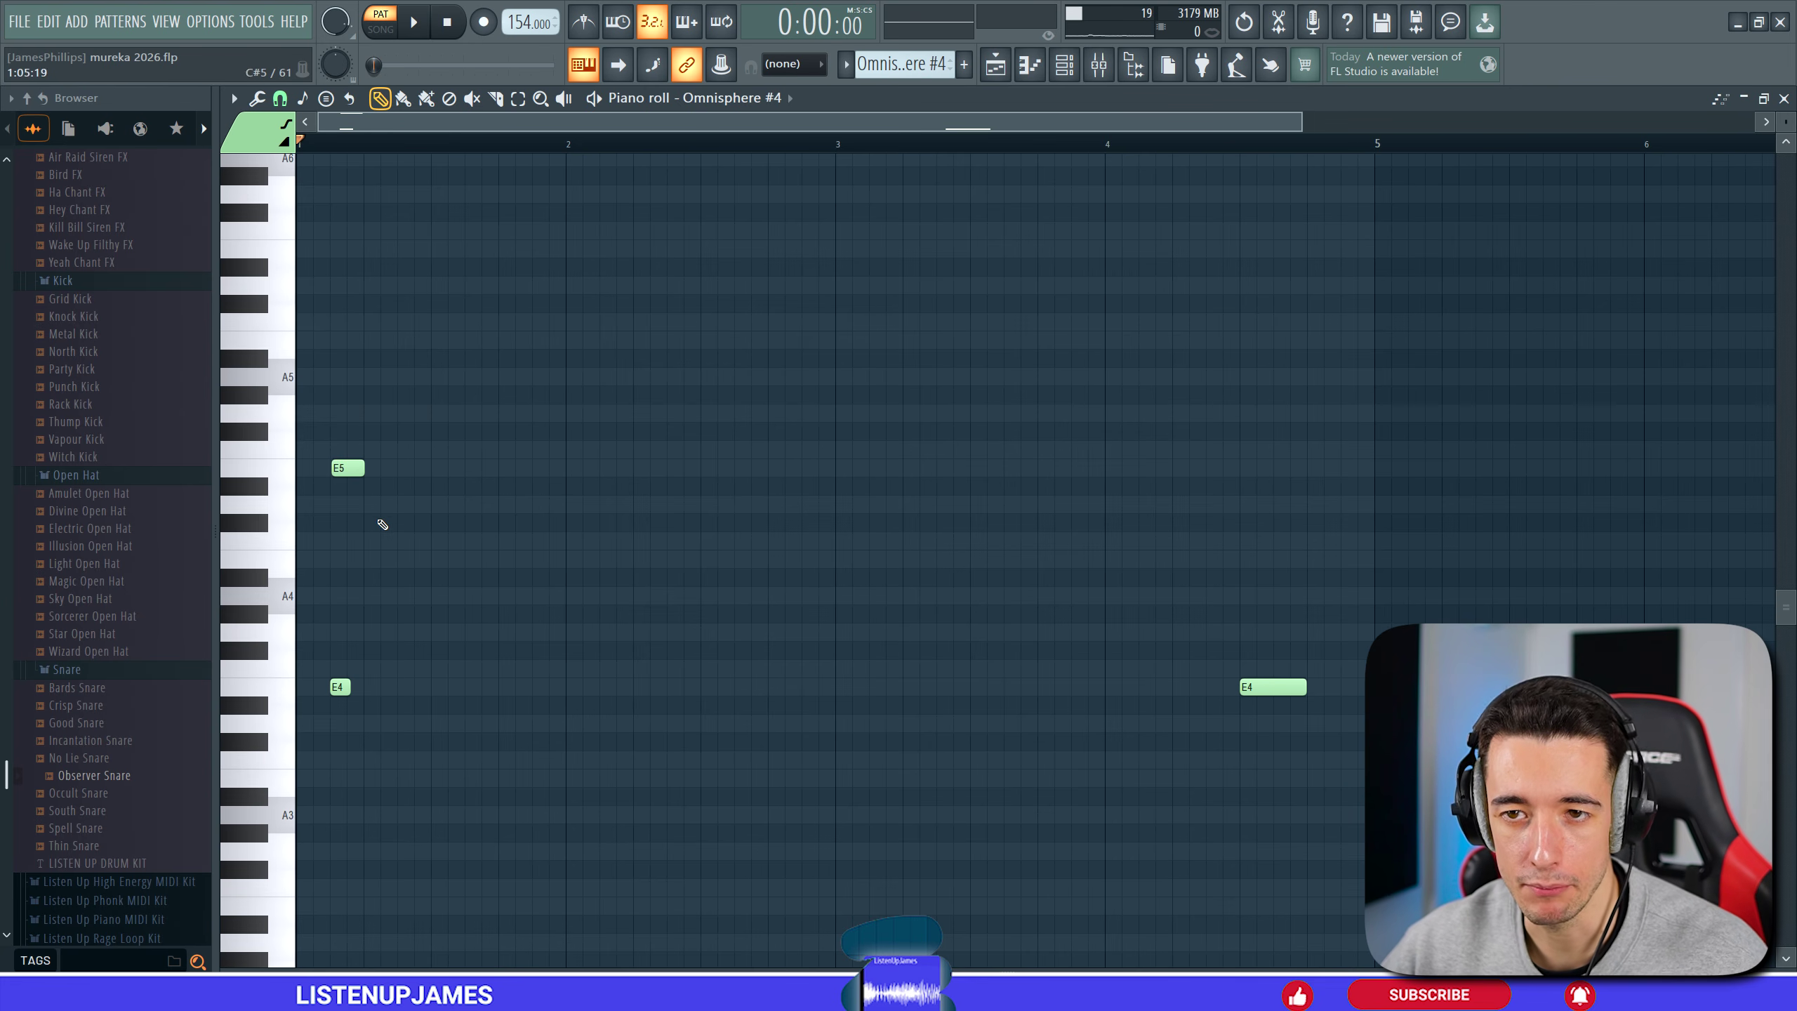
pyautogui.press('space')
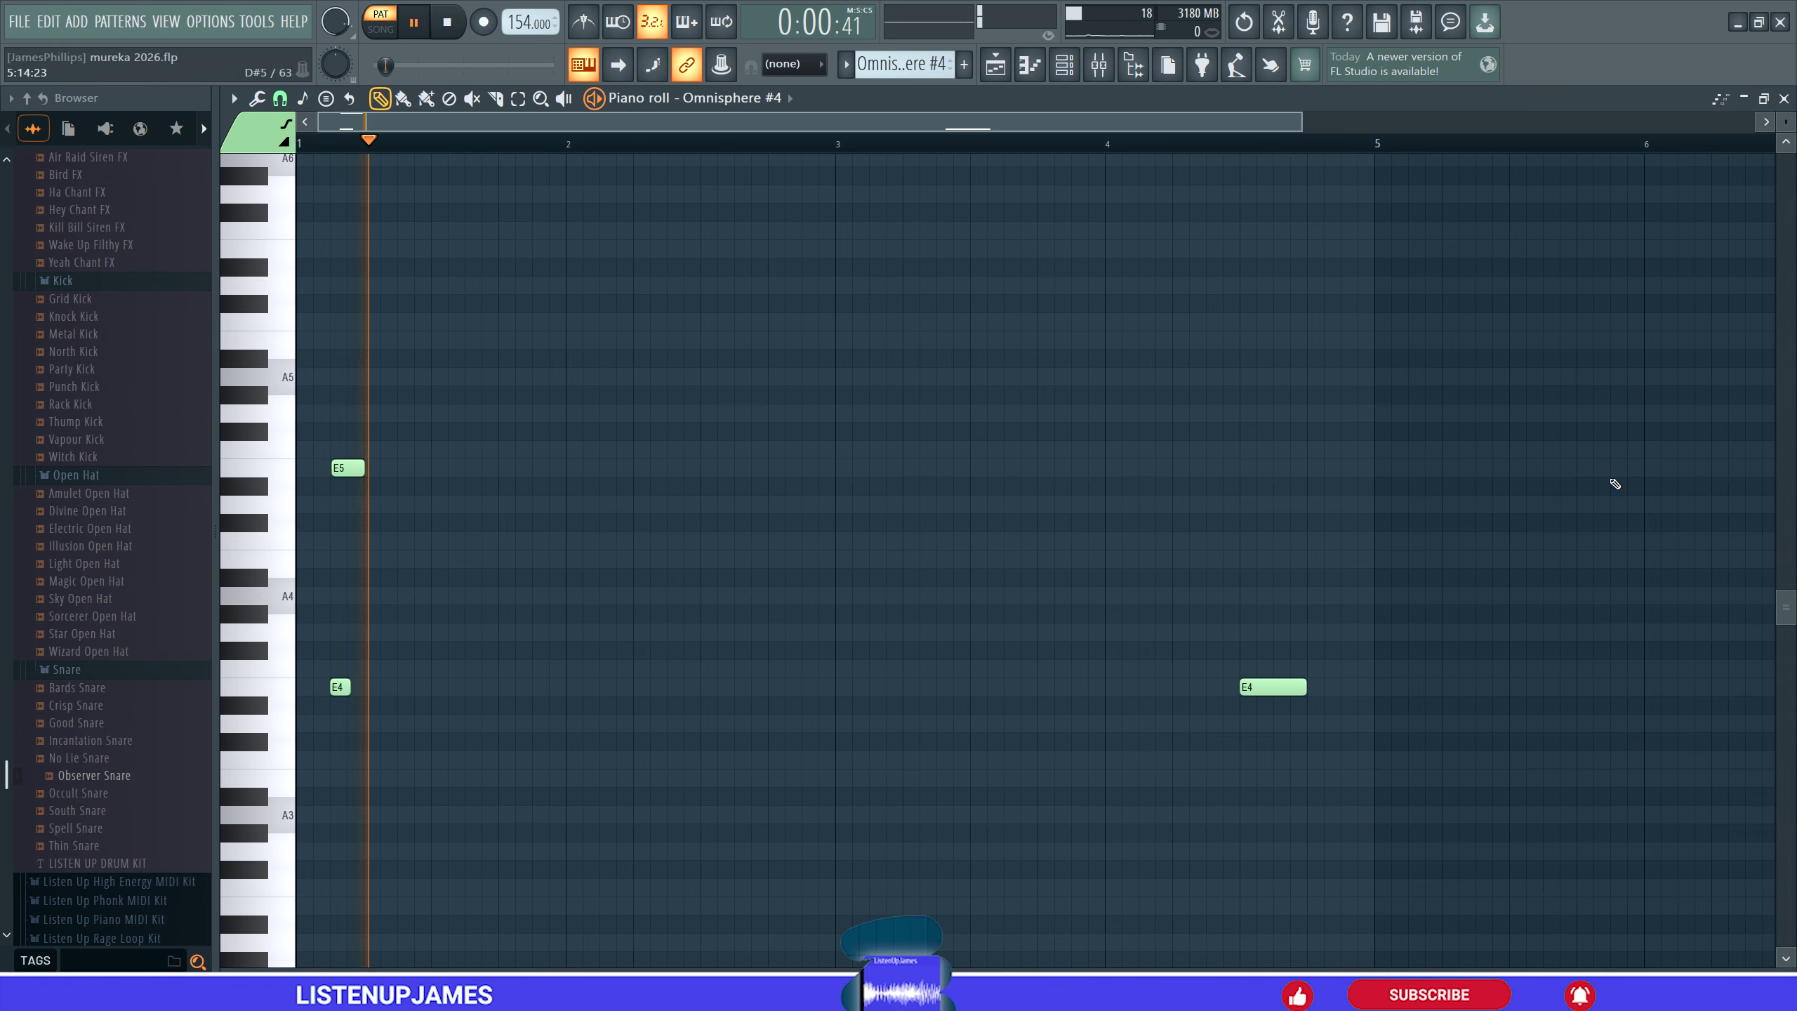
pyautogui.press('space')
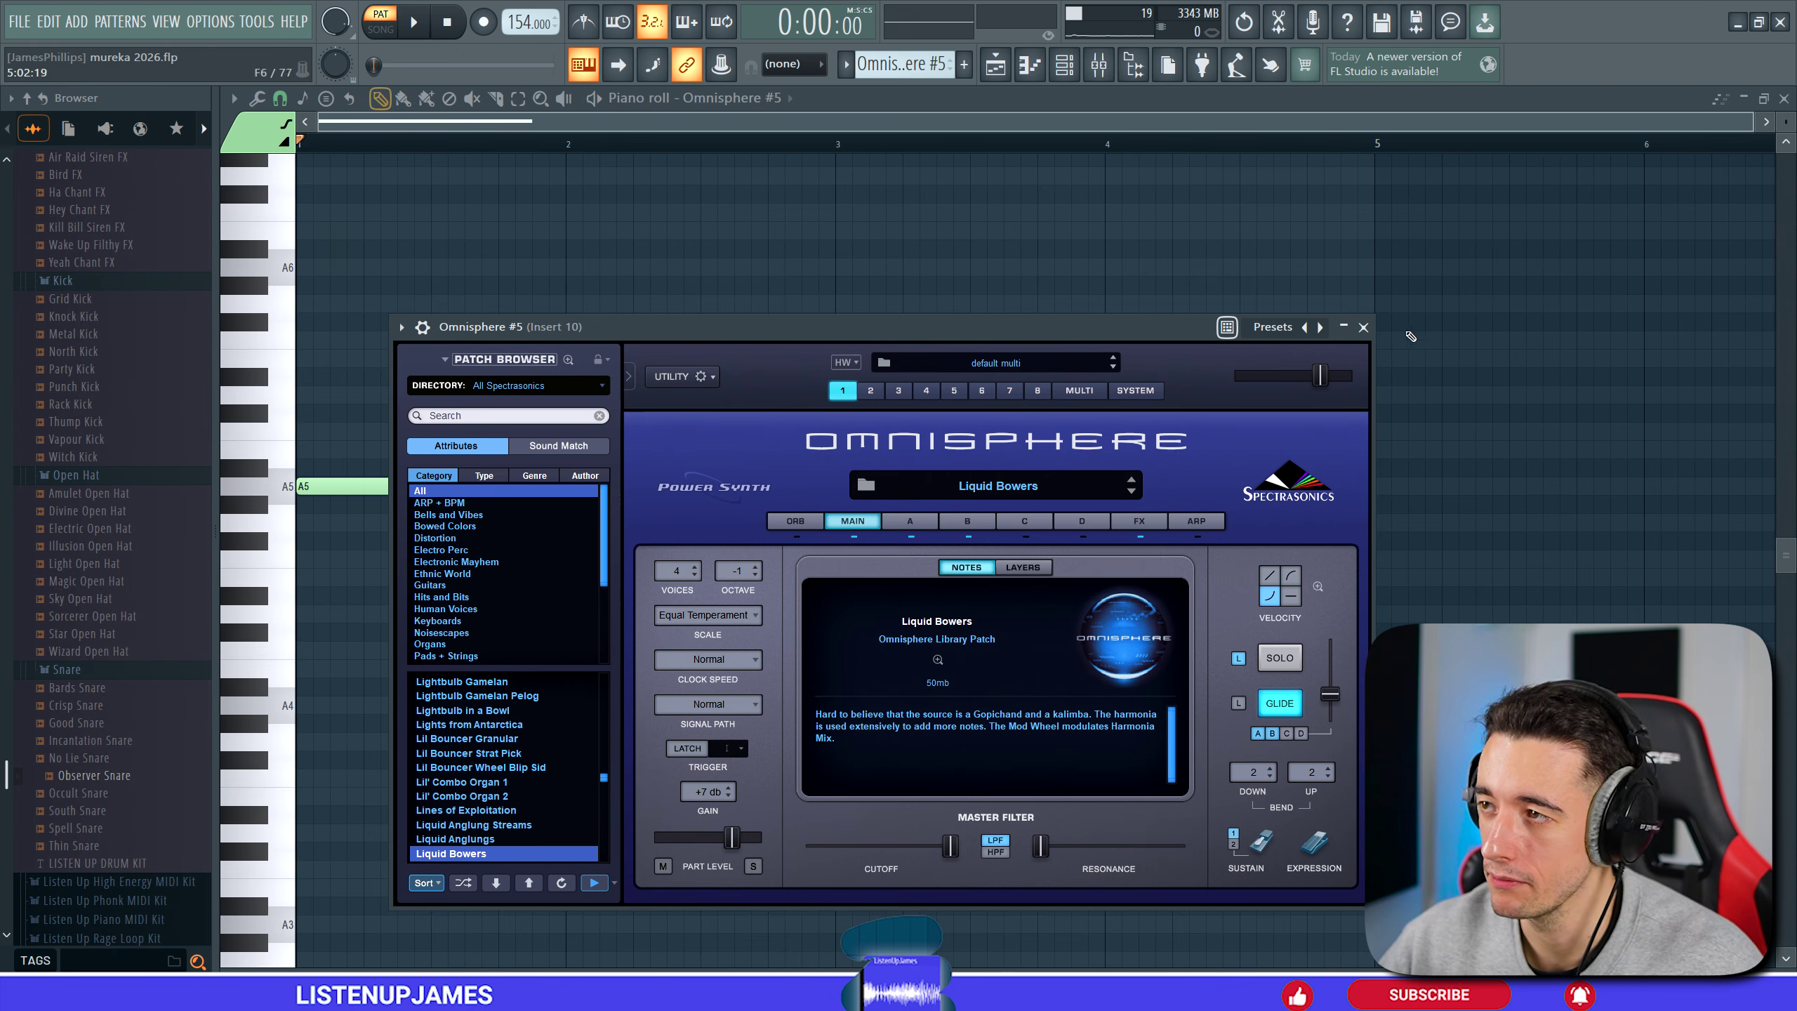
# Play the Omnisphere #5 pattern with the Liquid Bowers patch, and audition the melody tracks in the playlist arrangement.
pyautogui.press('space')
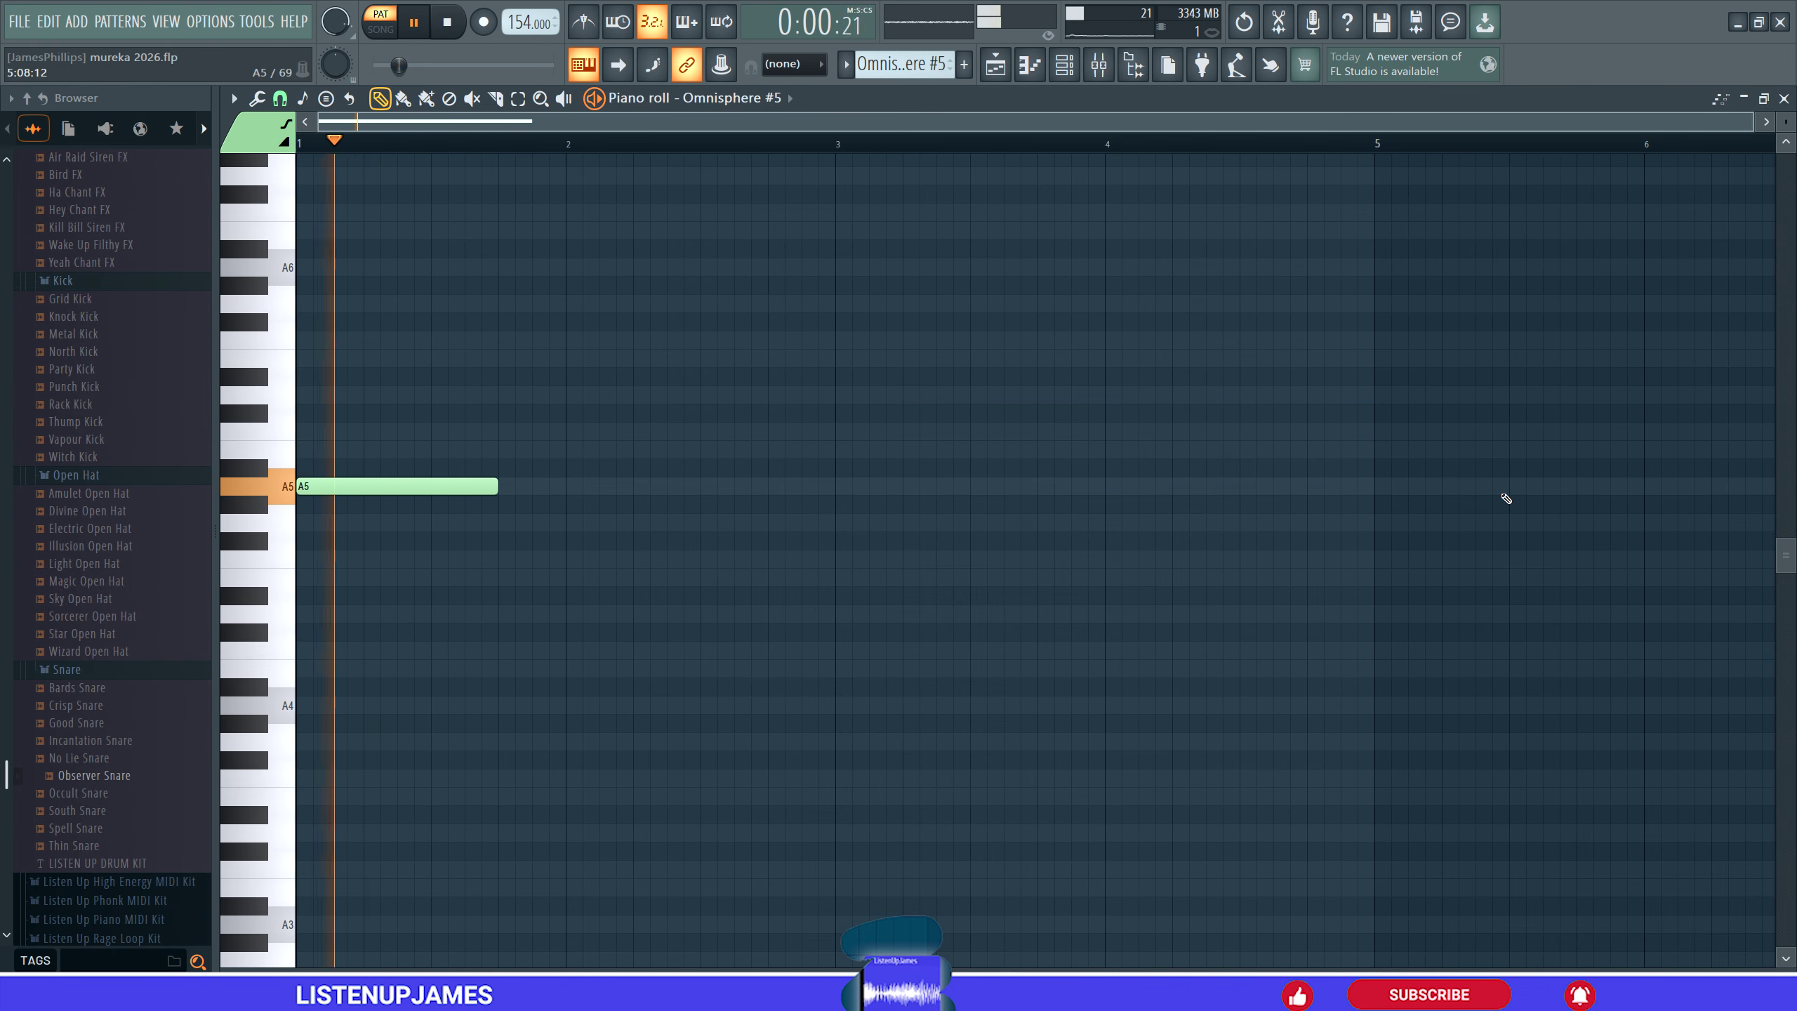
pyautogui.press('space')
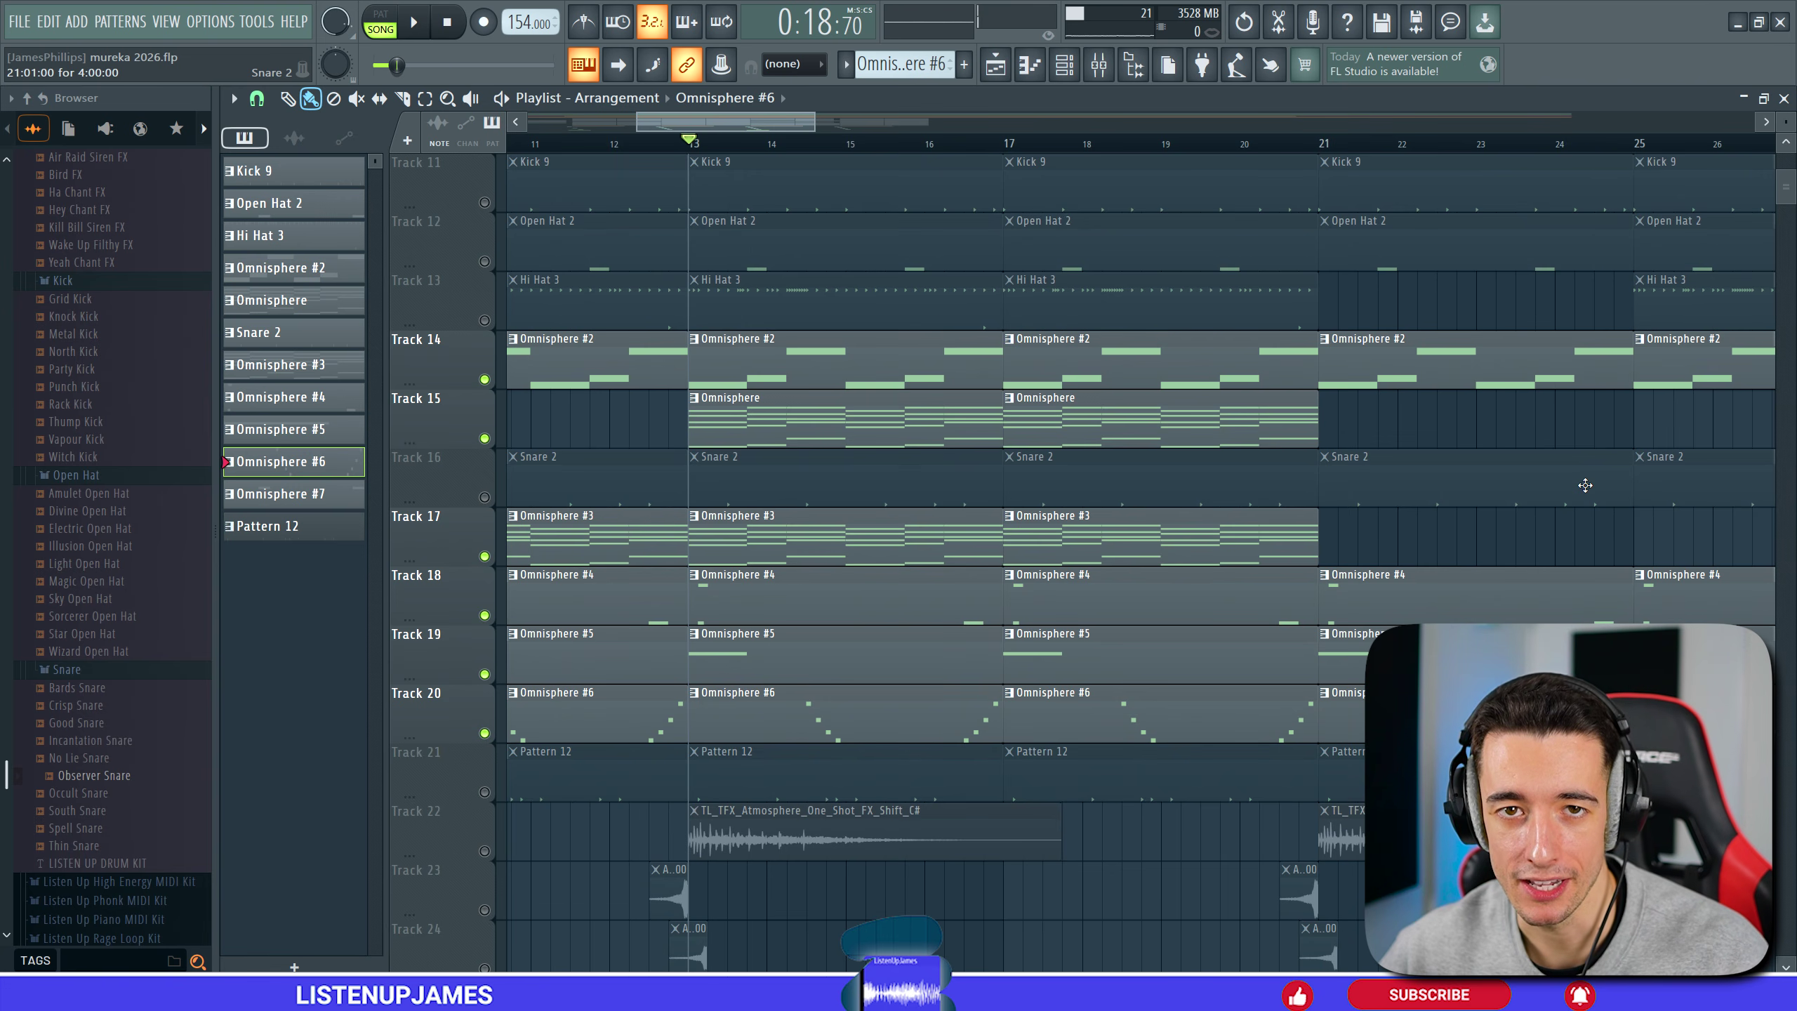
pyautogui.press('space')
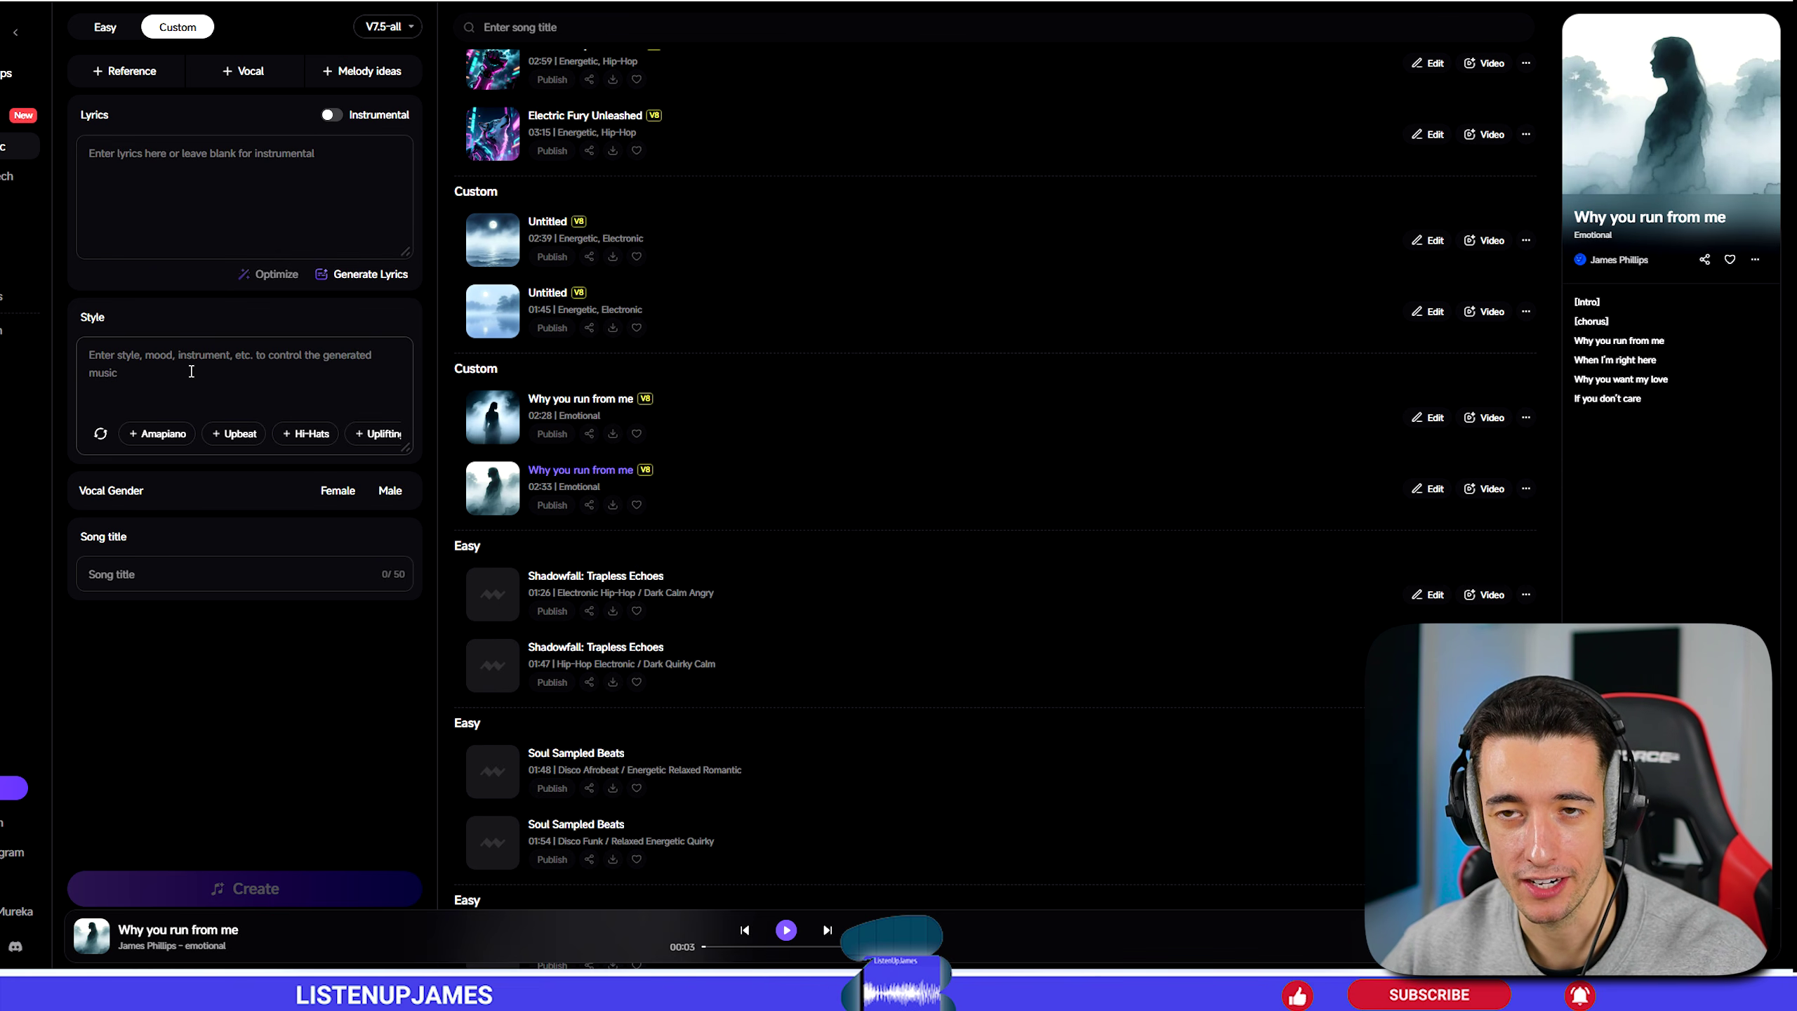
# In Mureka, enter the lyrics "Why you run from me / When I'm right here / Why you want my love / If you don't care", female vocals and "Emotional" style.
pyautogui.click(389, 220)
pyautogui.write("Why you run from me When I'm right here Why you want my love If you don't care")
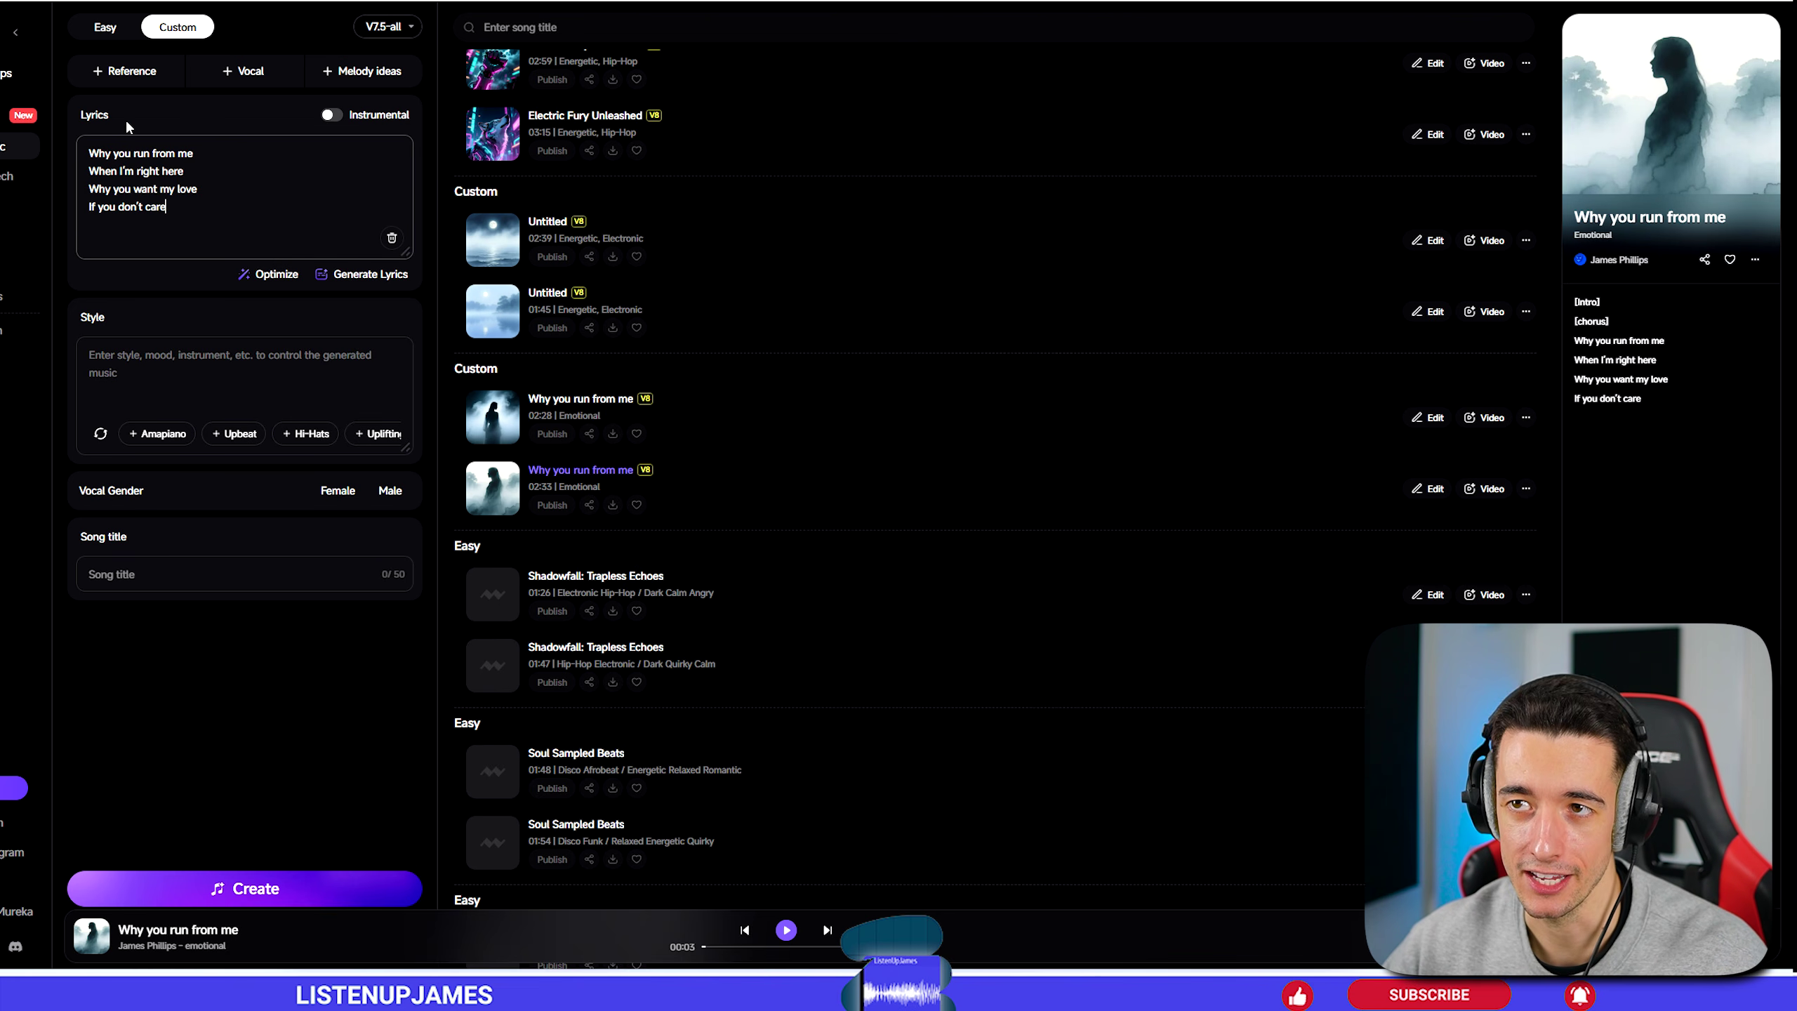
pyautogui.click(343, 495)
pyautogui.click(182, 365)
pyautogui.write('Emotional')
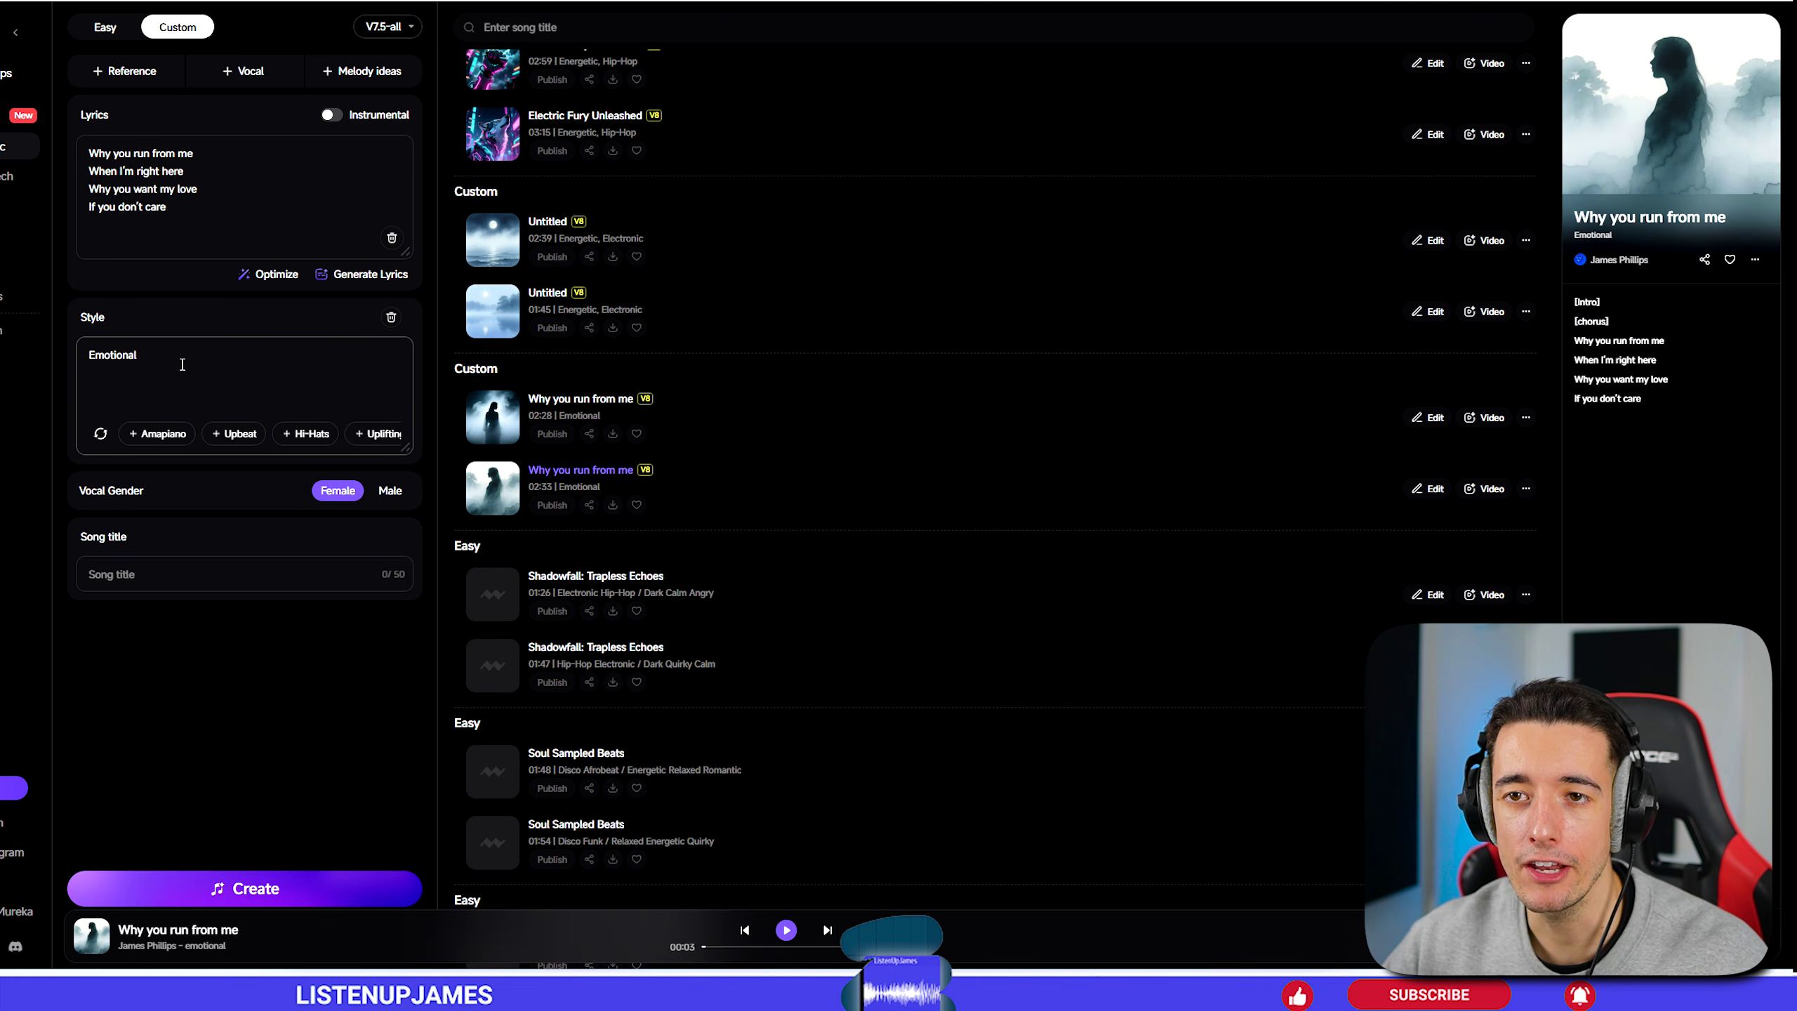
# Create the song with the optimize-and-generate-lyrics option, and download the second "Why you run from me" version.
pyautogui.click(276, 898)
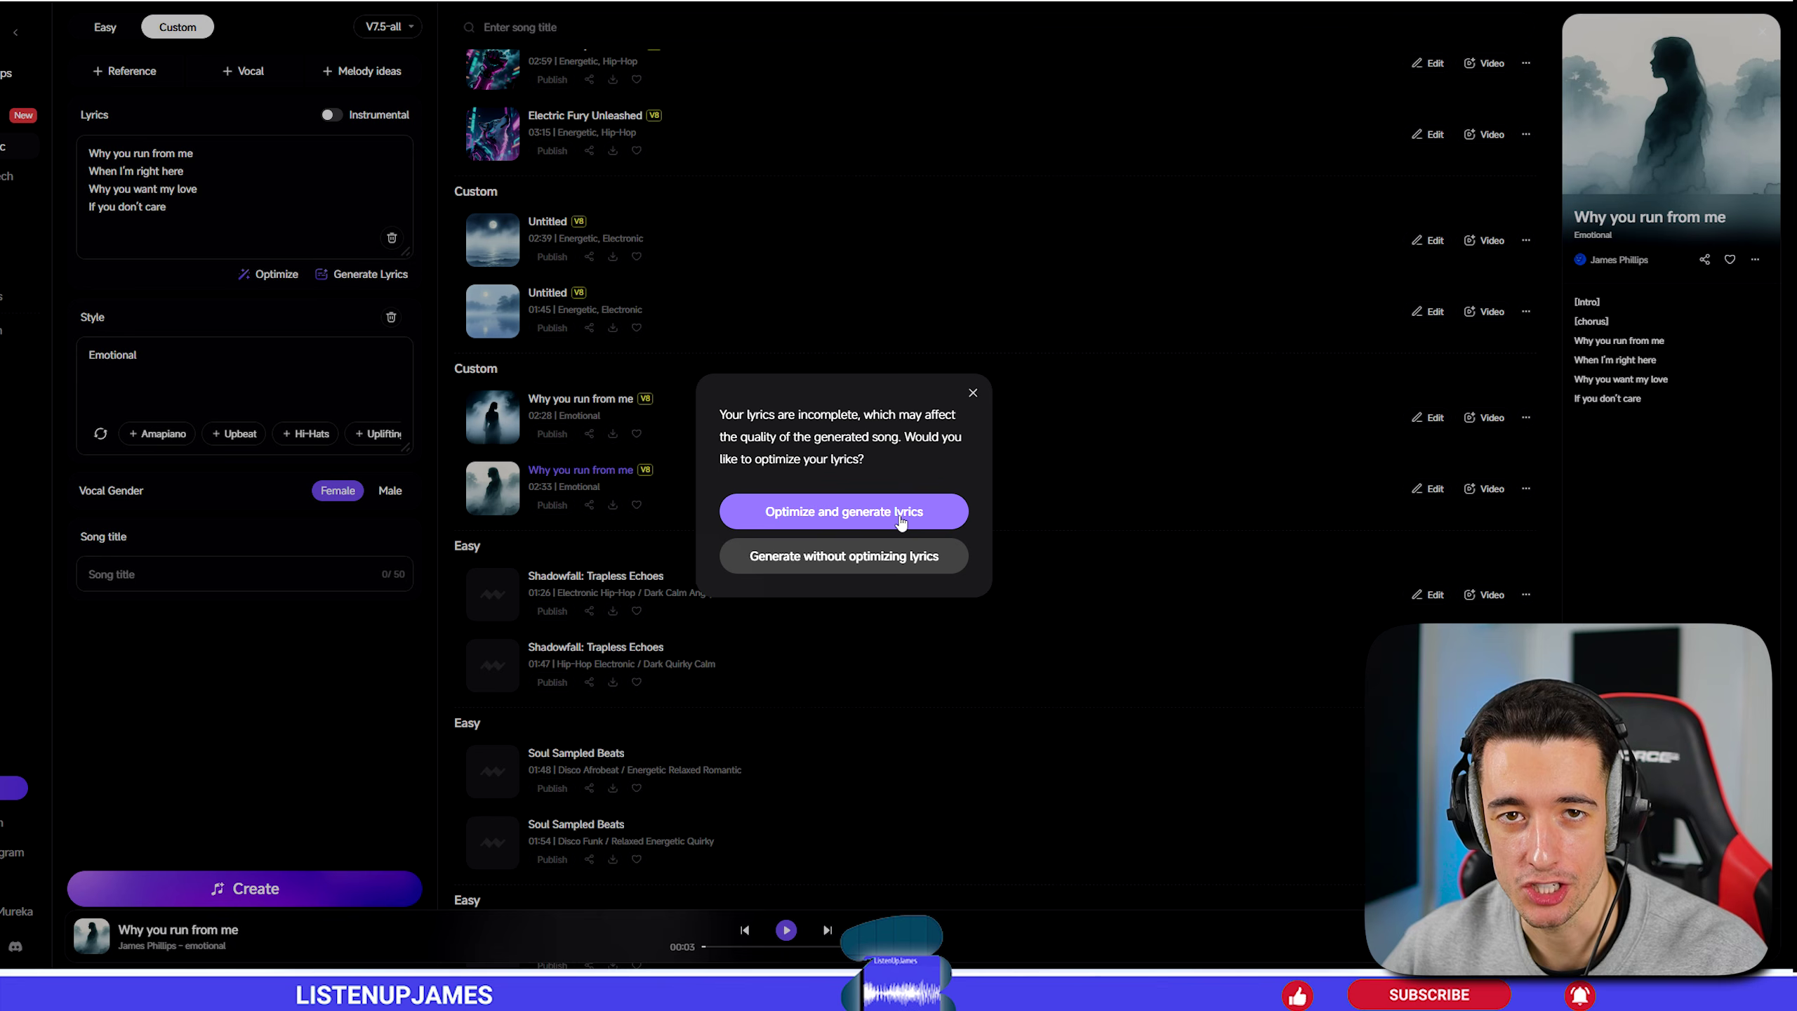
pyautogui.click(900, 521)
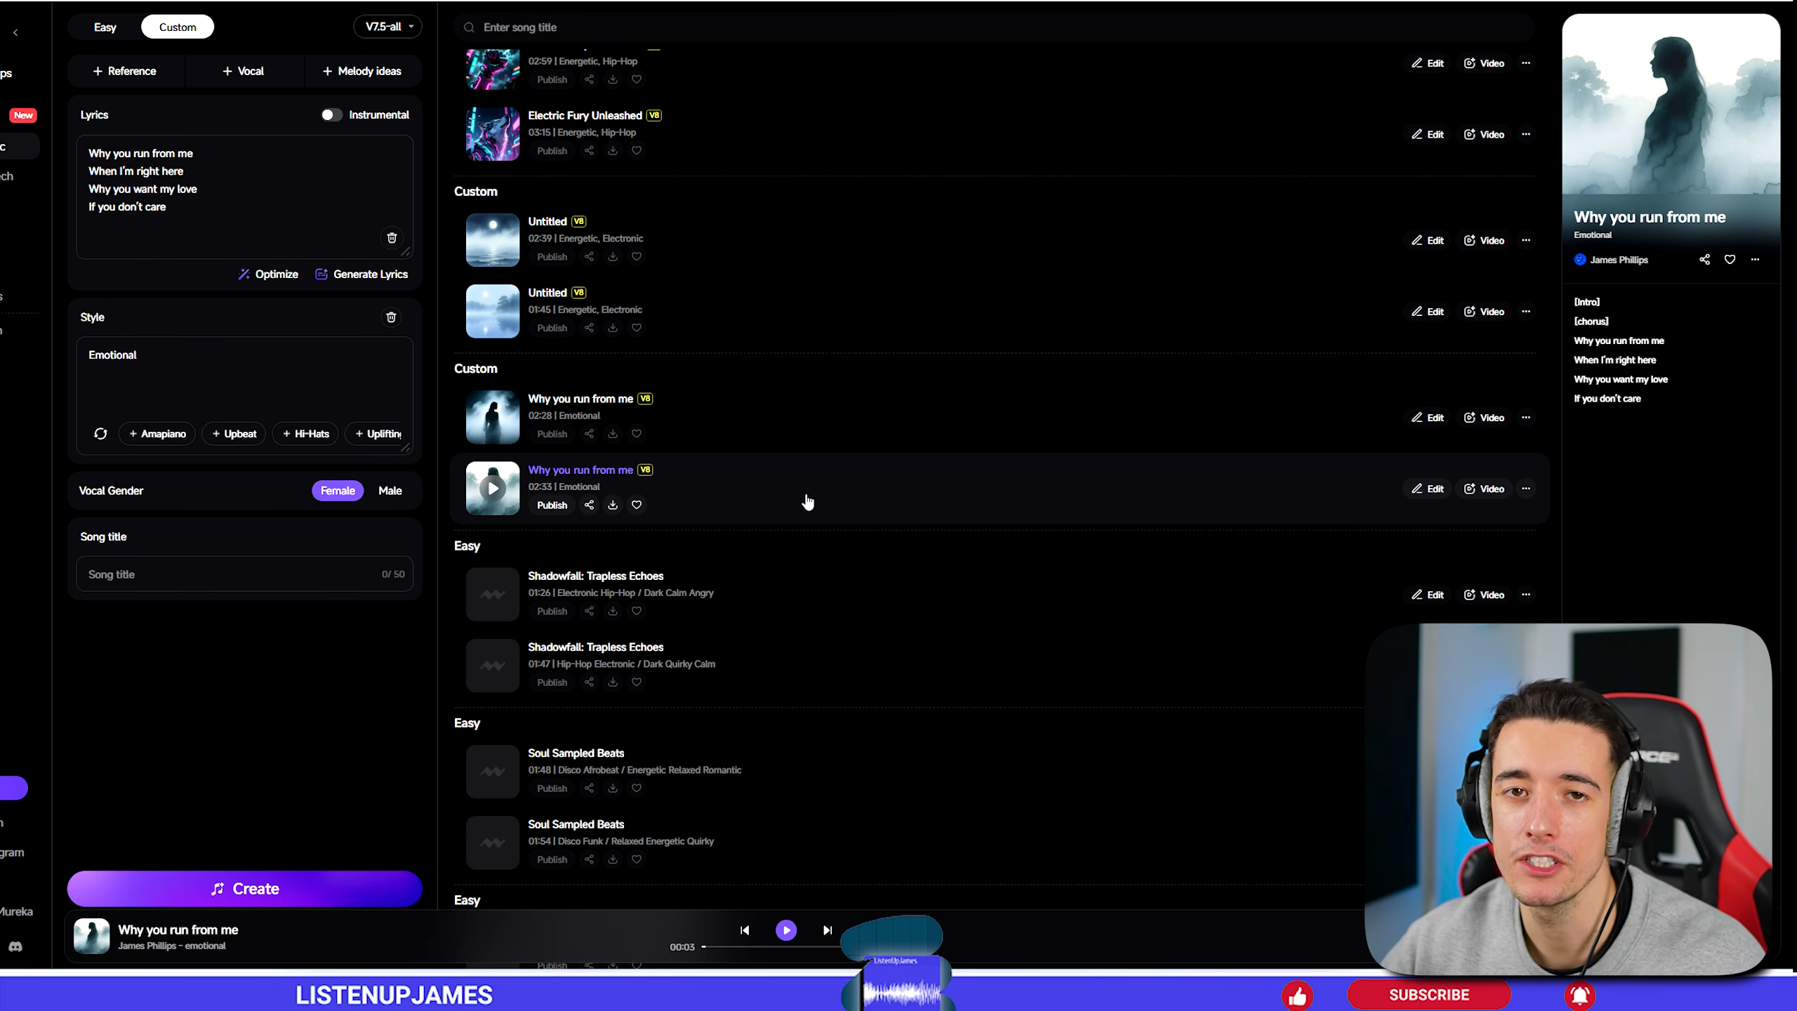
pyautogui.click(614, 506)
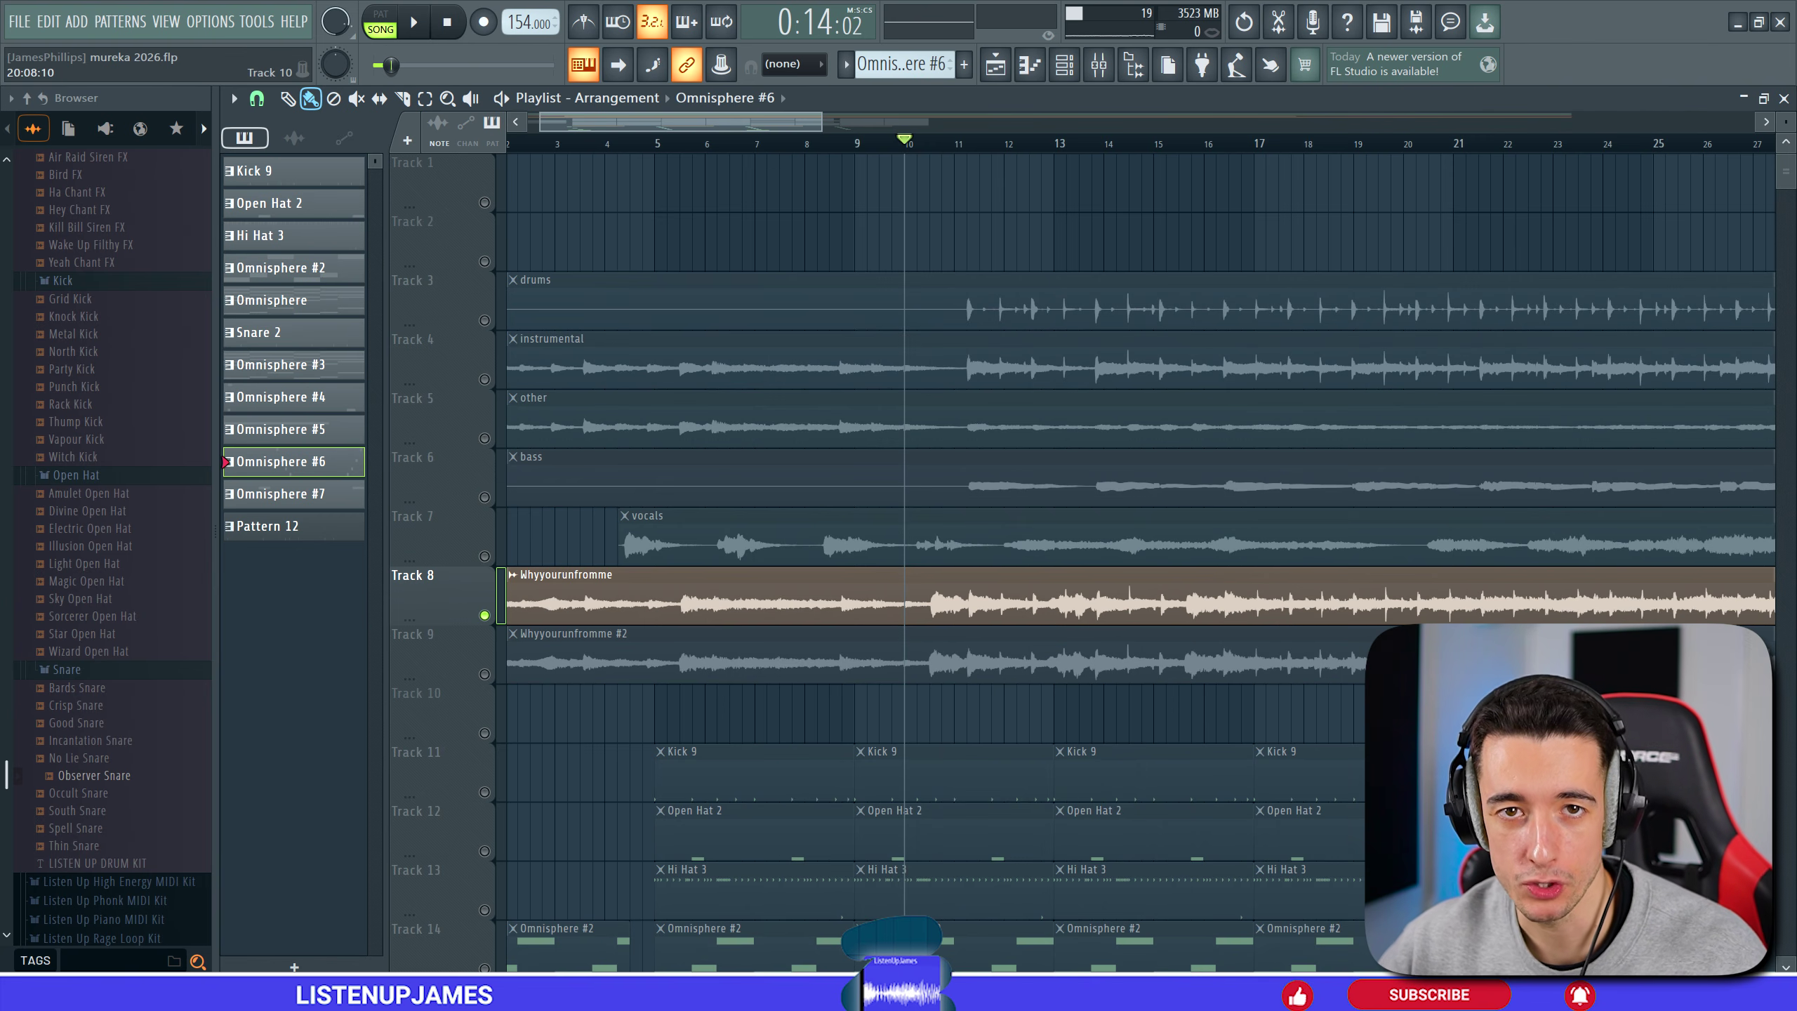
# Switch to FL Studio and audition the Whyyourunfromme track and the separate vocals track in the playlist.
pyautogui.press('space')
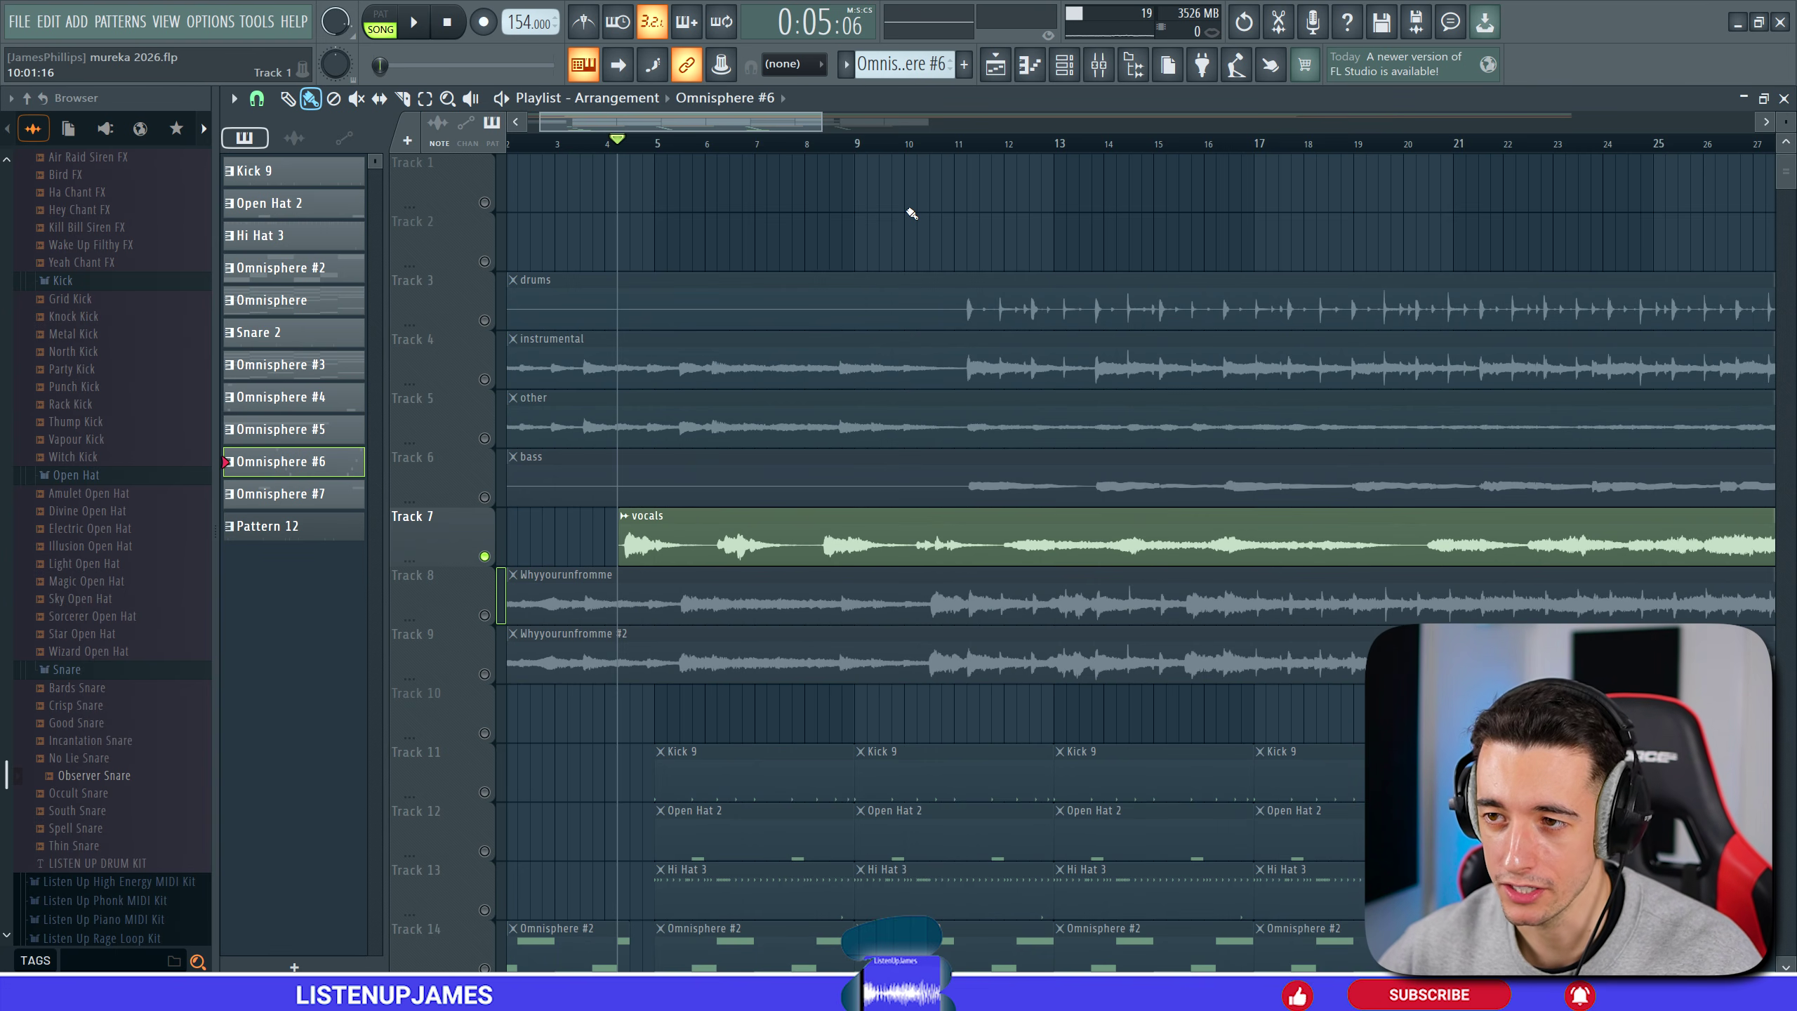
pyautogui.press('space')
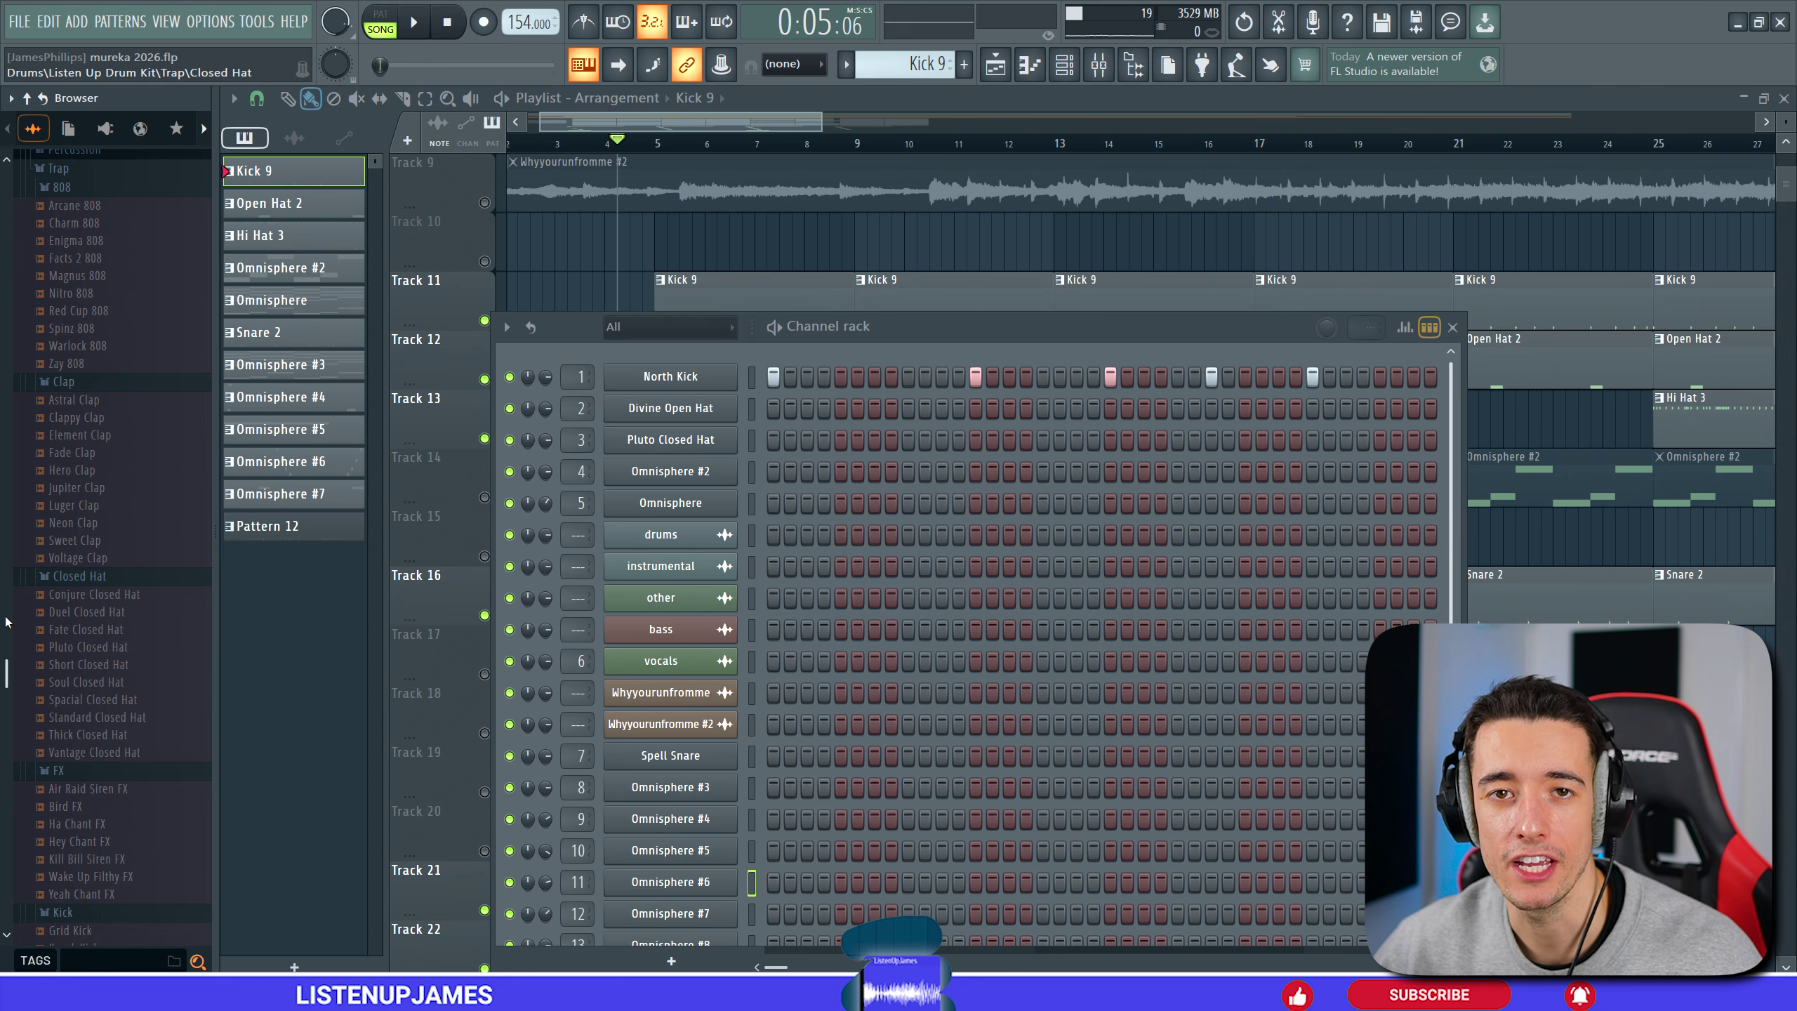
# Audition the Kick 9 pattern with the North Kick and the Snare 2 pattern with the Spell Snare.
pyautogui.click(713, 383)
pyautogui.press('space')
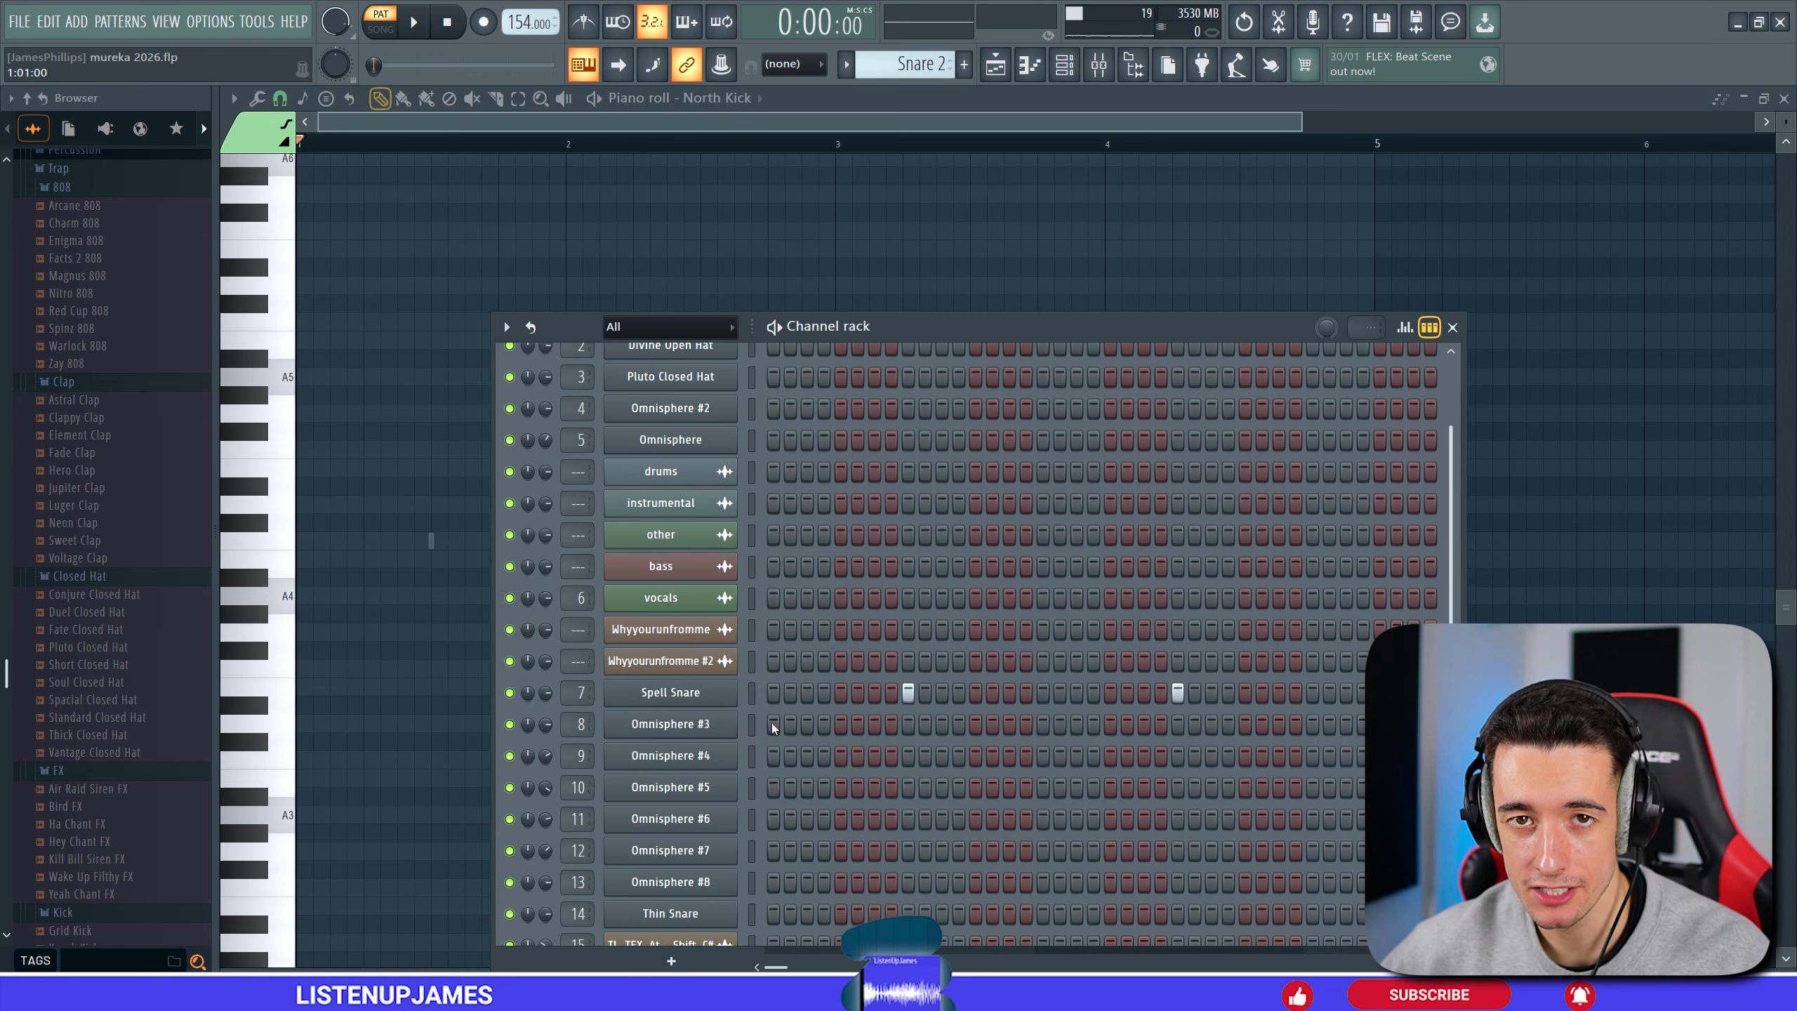
pyautogui.click(671, 693)
pyautogui.press('l')
pyautogui.press('space')
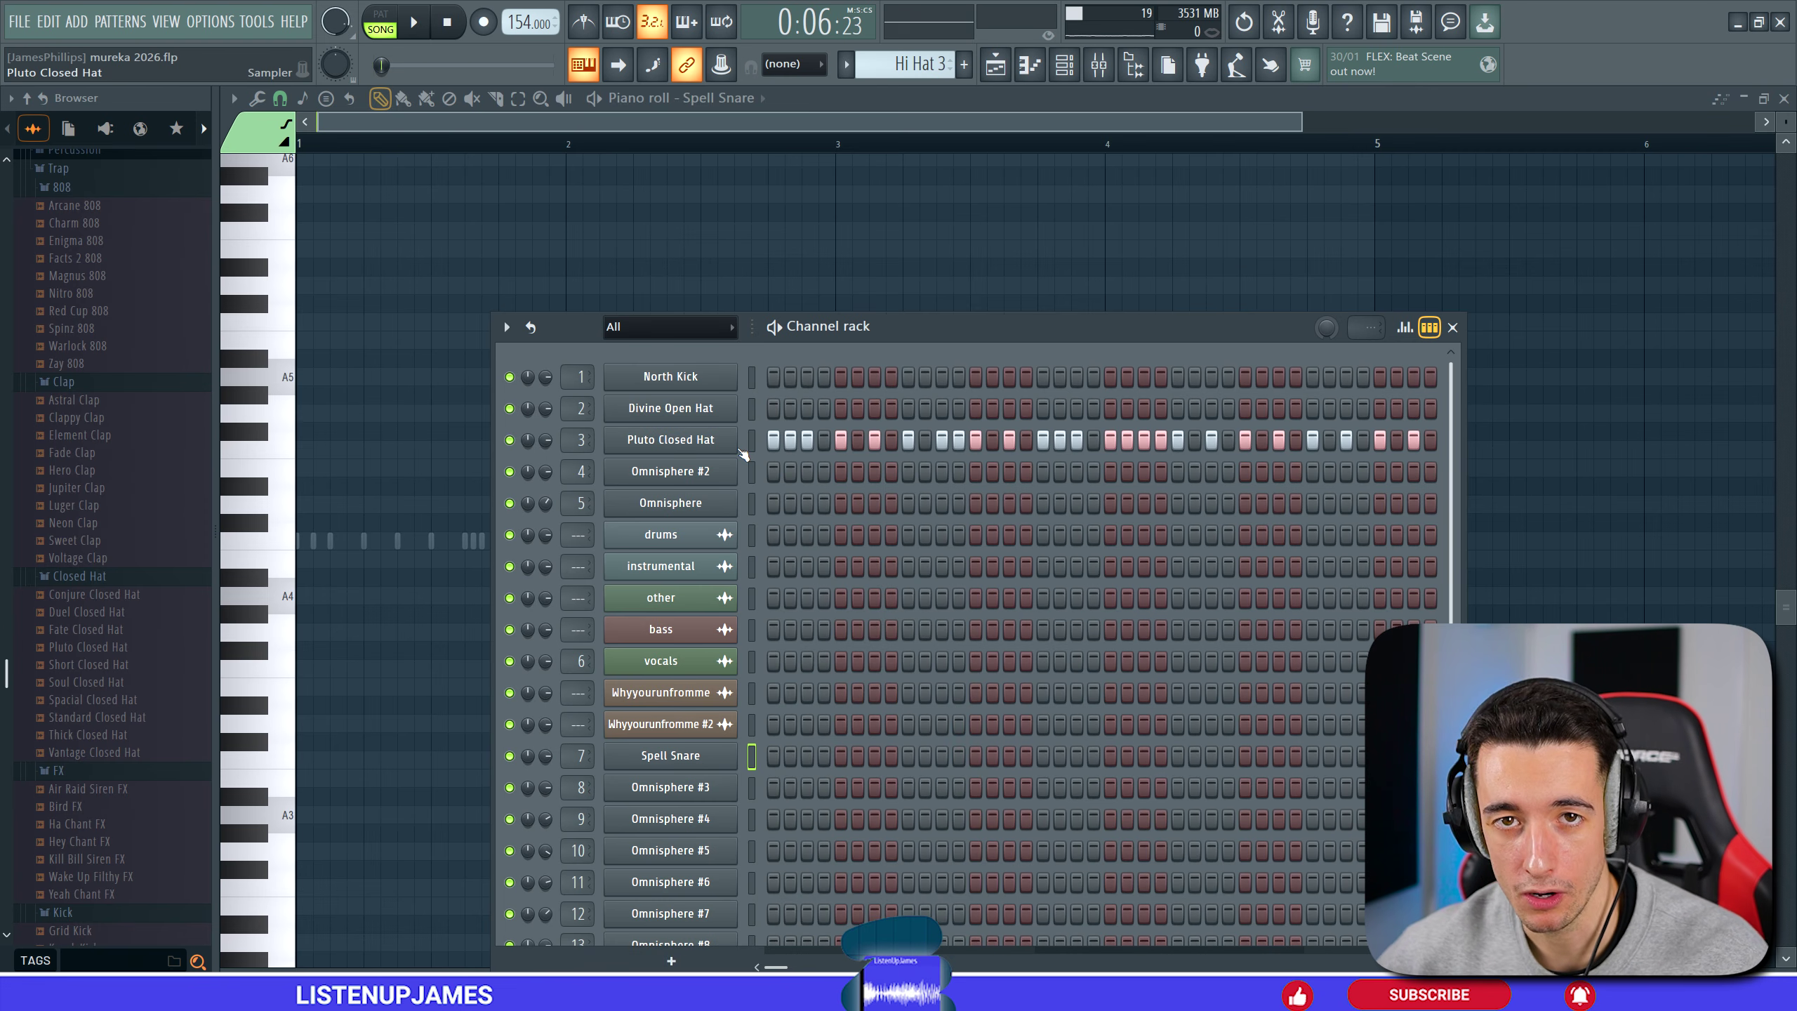
# Audition the Hi Hat 3 pattern with the Pluto Closed Hat and the Open Hat 2 pattern with the Divine Open Hat.
pyautogui.click(671, 439)
pyautogui.press('space')
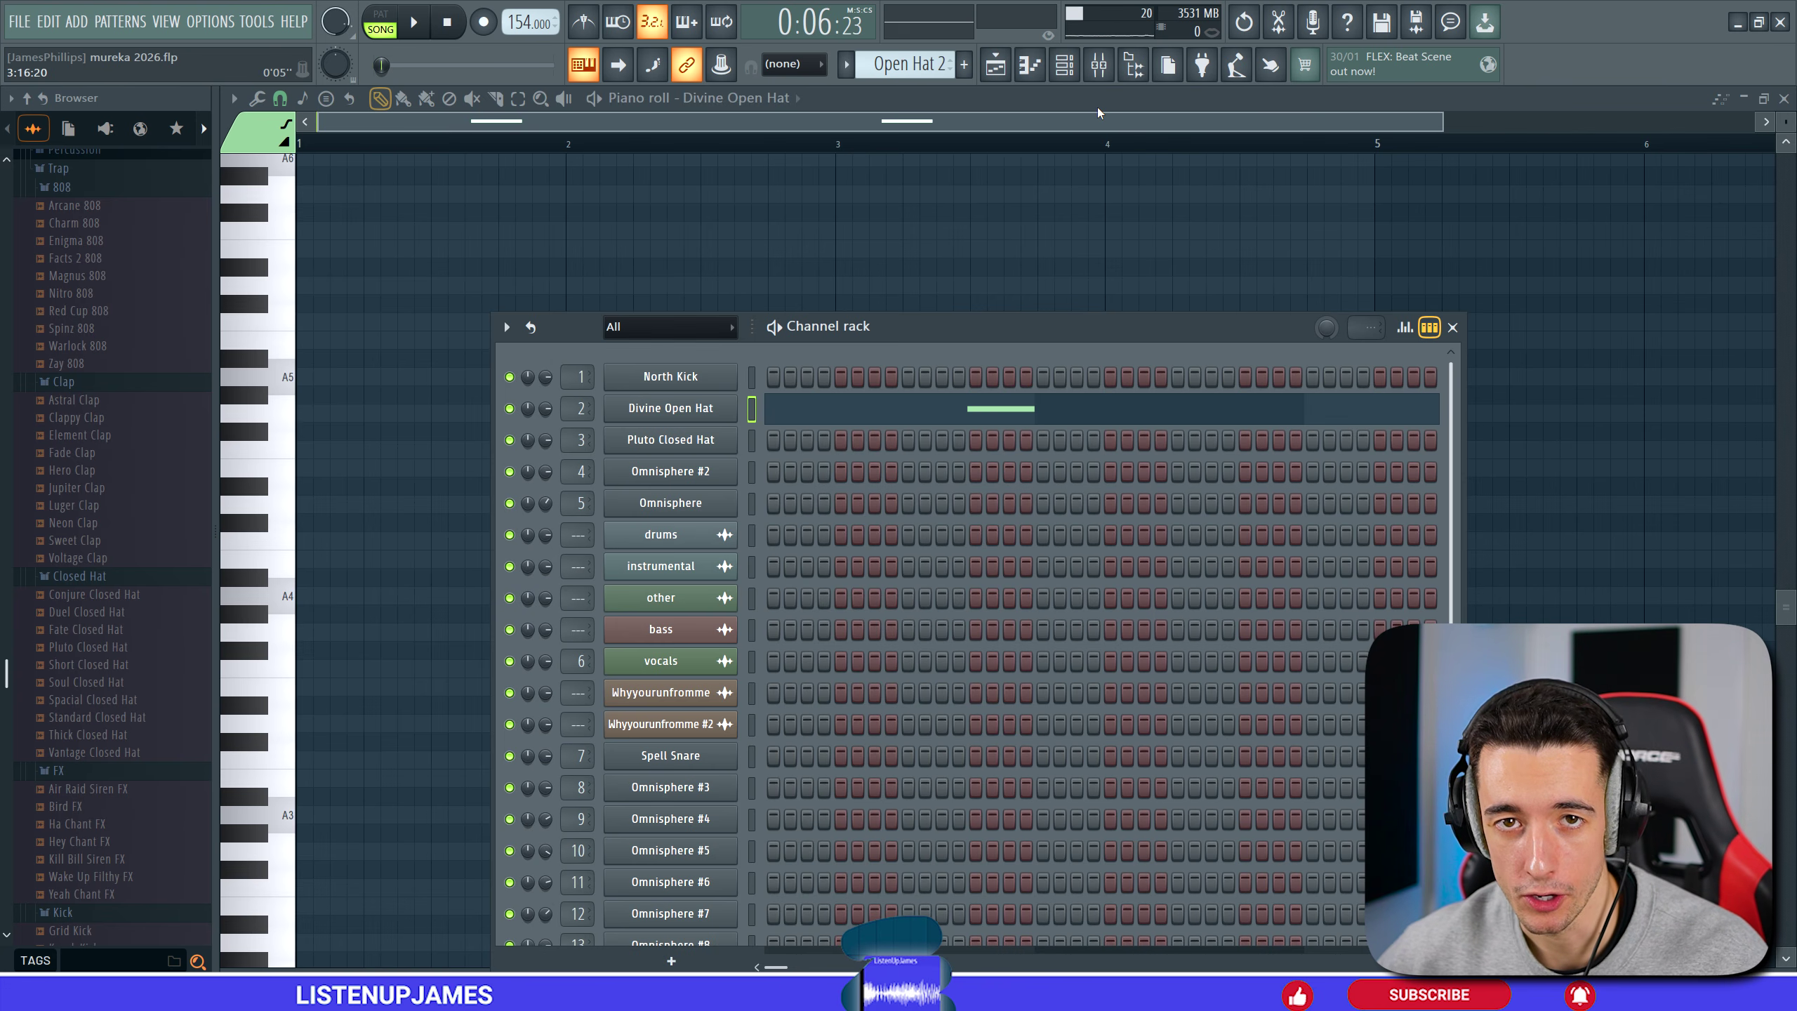
pyautogui.press('F6')
pyautogui.press('space')
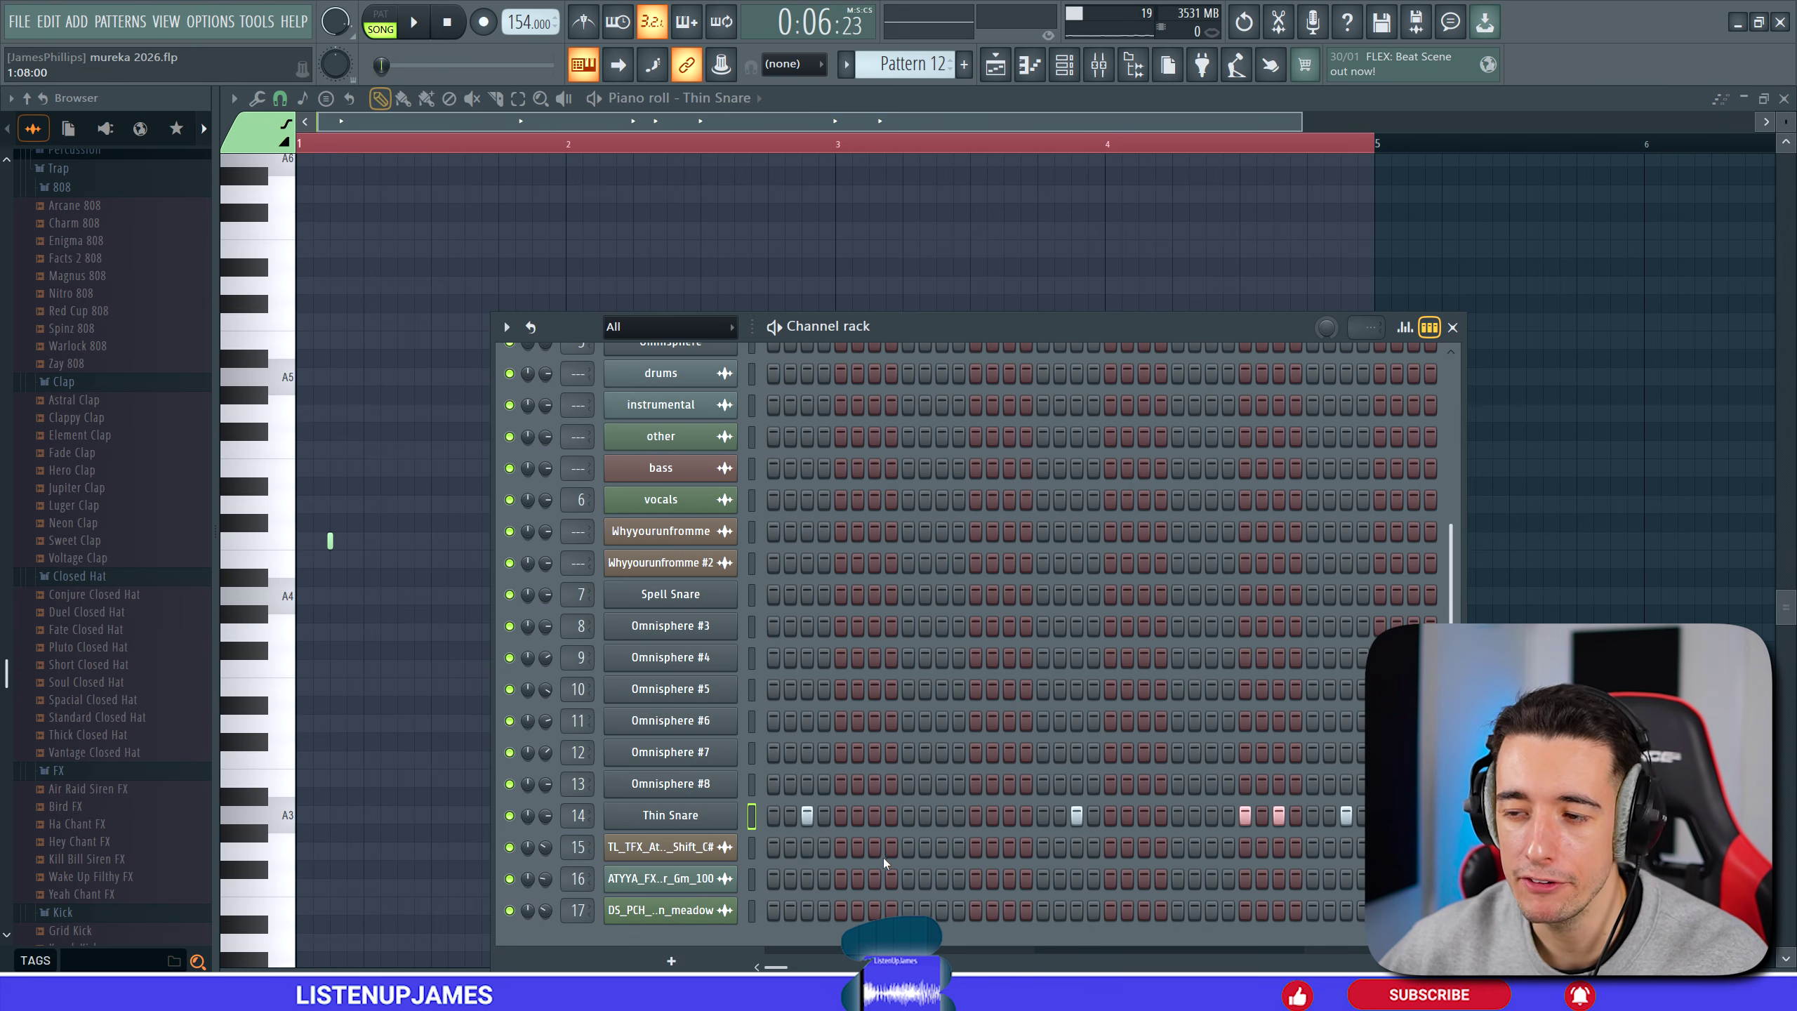
# Audition the Thin Snare in Pattern 12 and the atmosphere and transition effects on playlist tracks 22 to 28.
pyautogui.press('F6')
pyautogui.press('space')
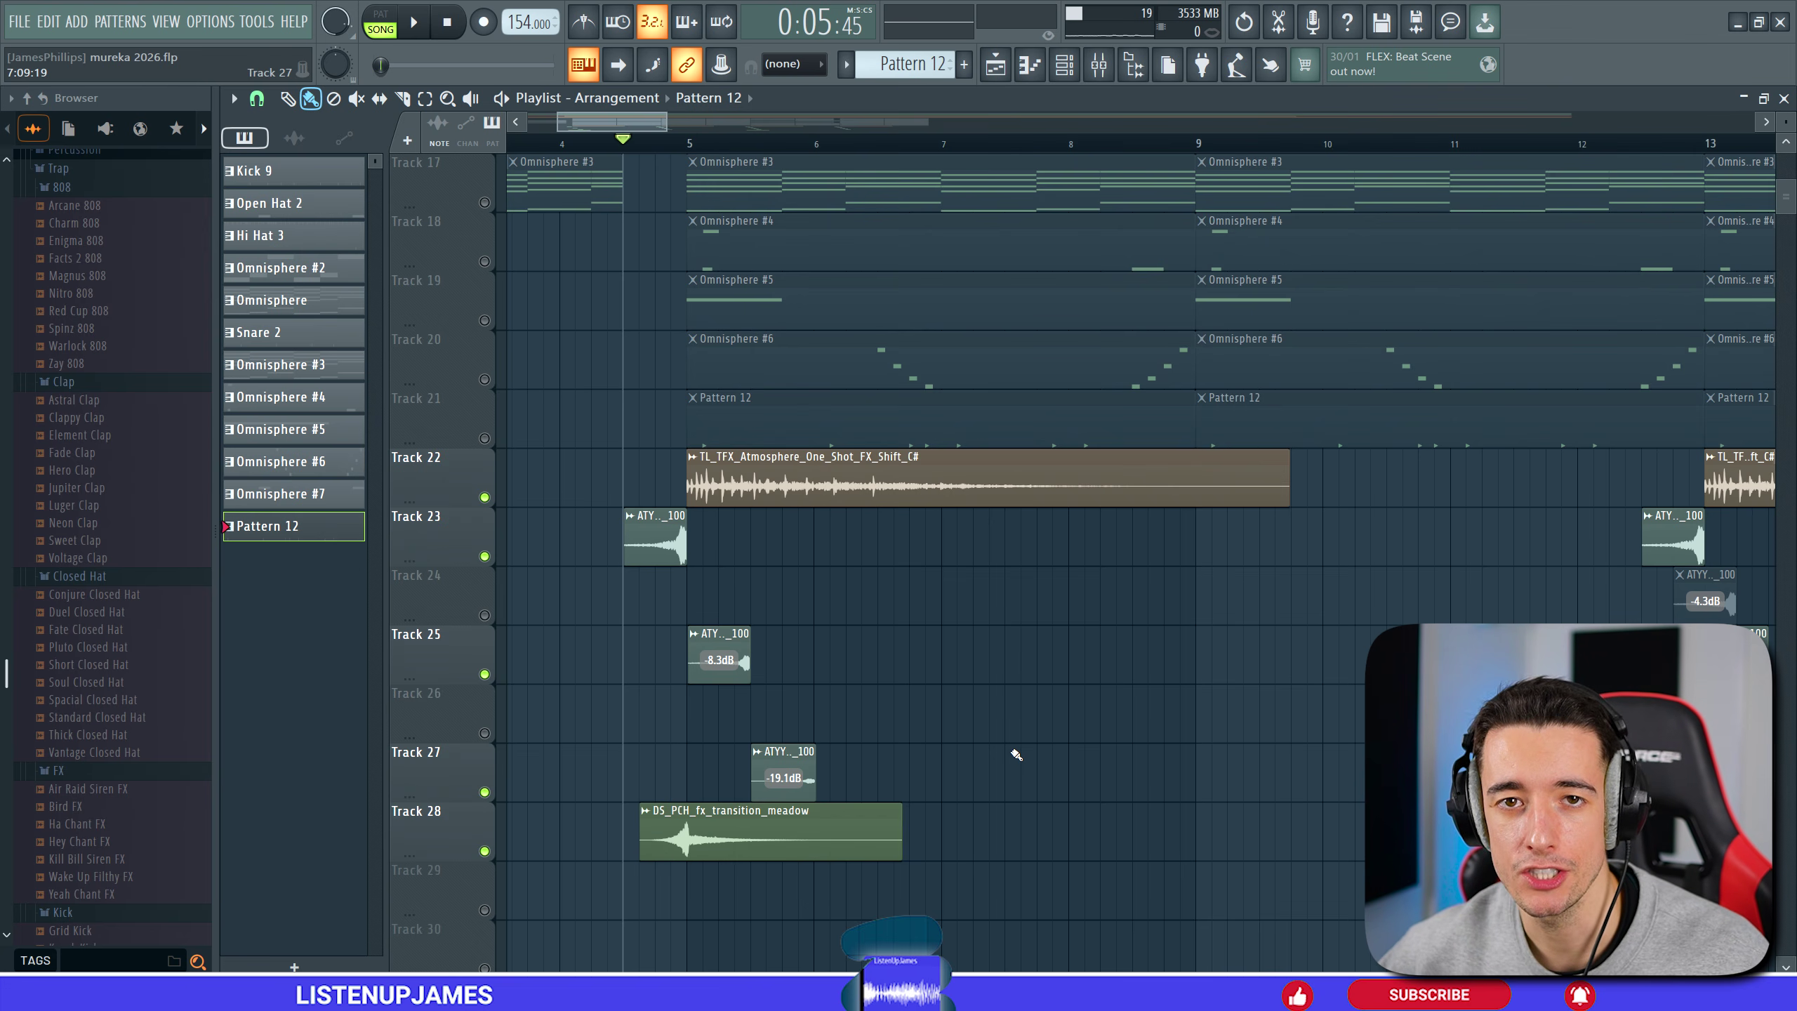
pyautogui.press('space')
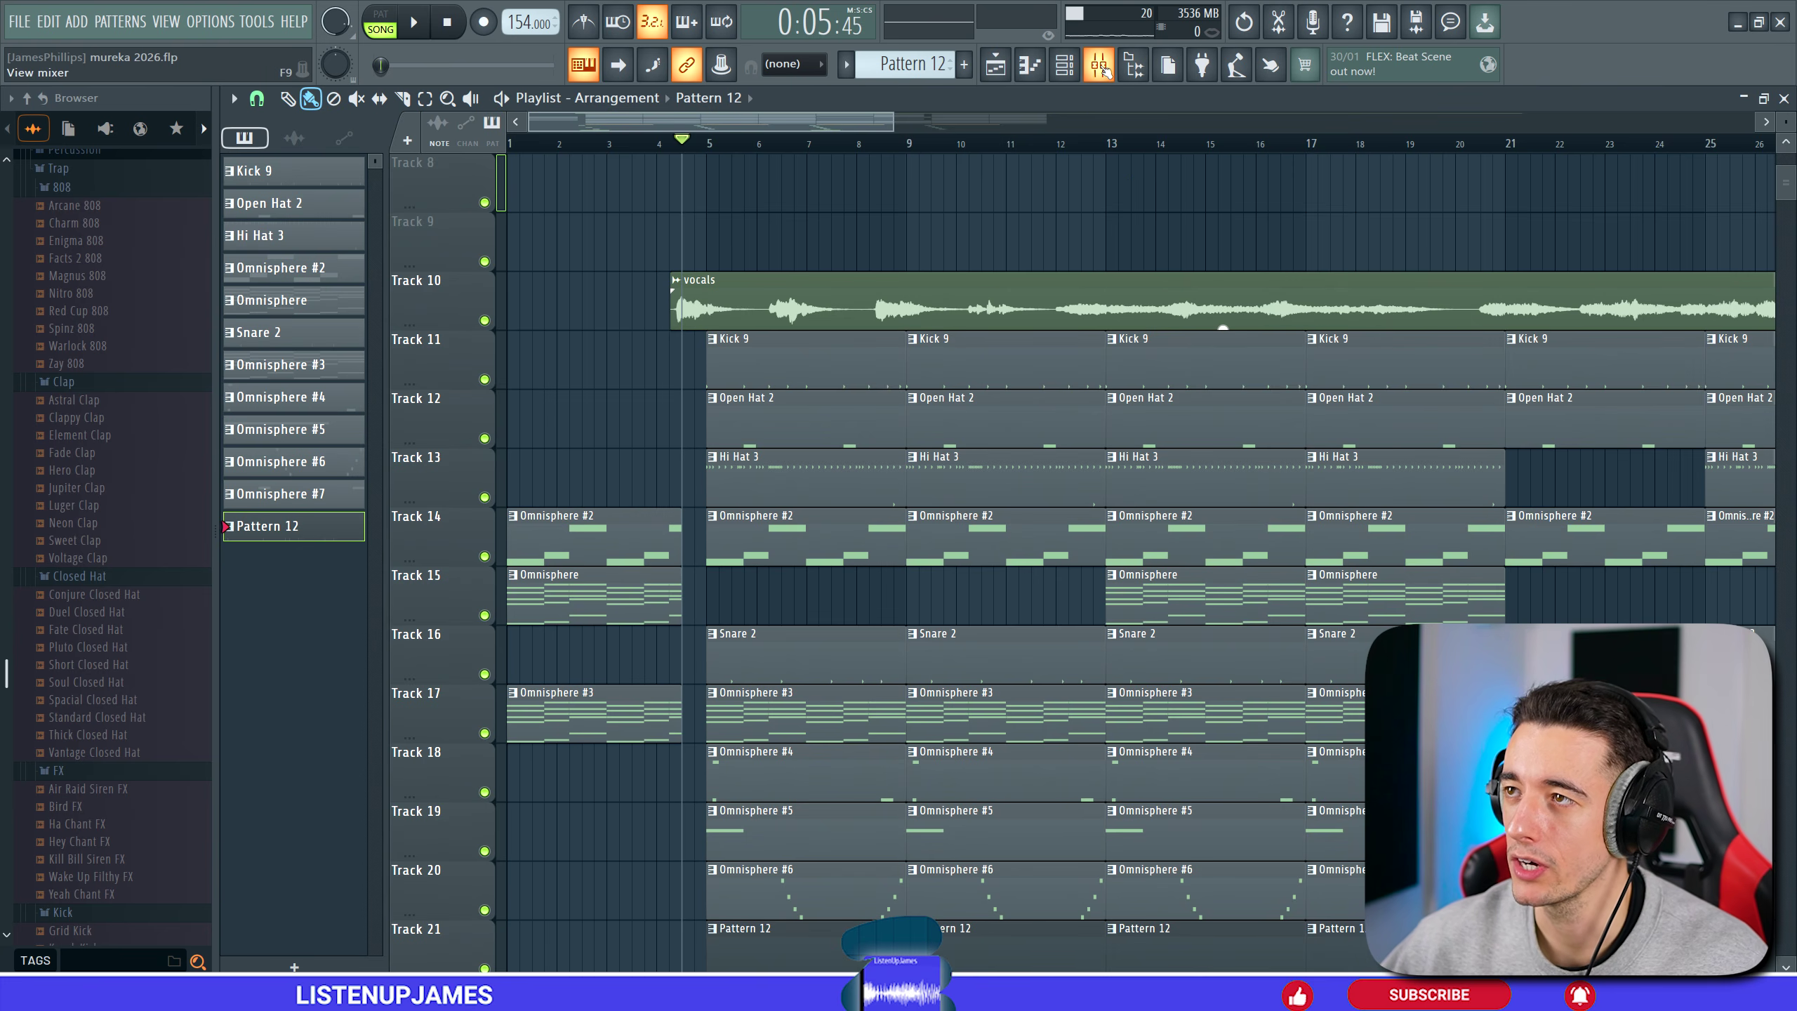
# Show the mixer's Master effects chain and open its Fruity Soft Clipper to examine the settings.
pyautogui.click(1100, 66)
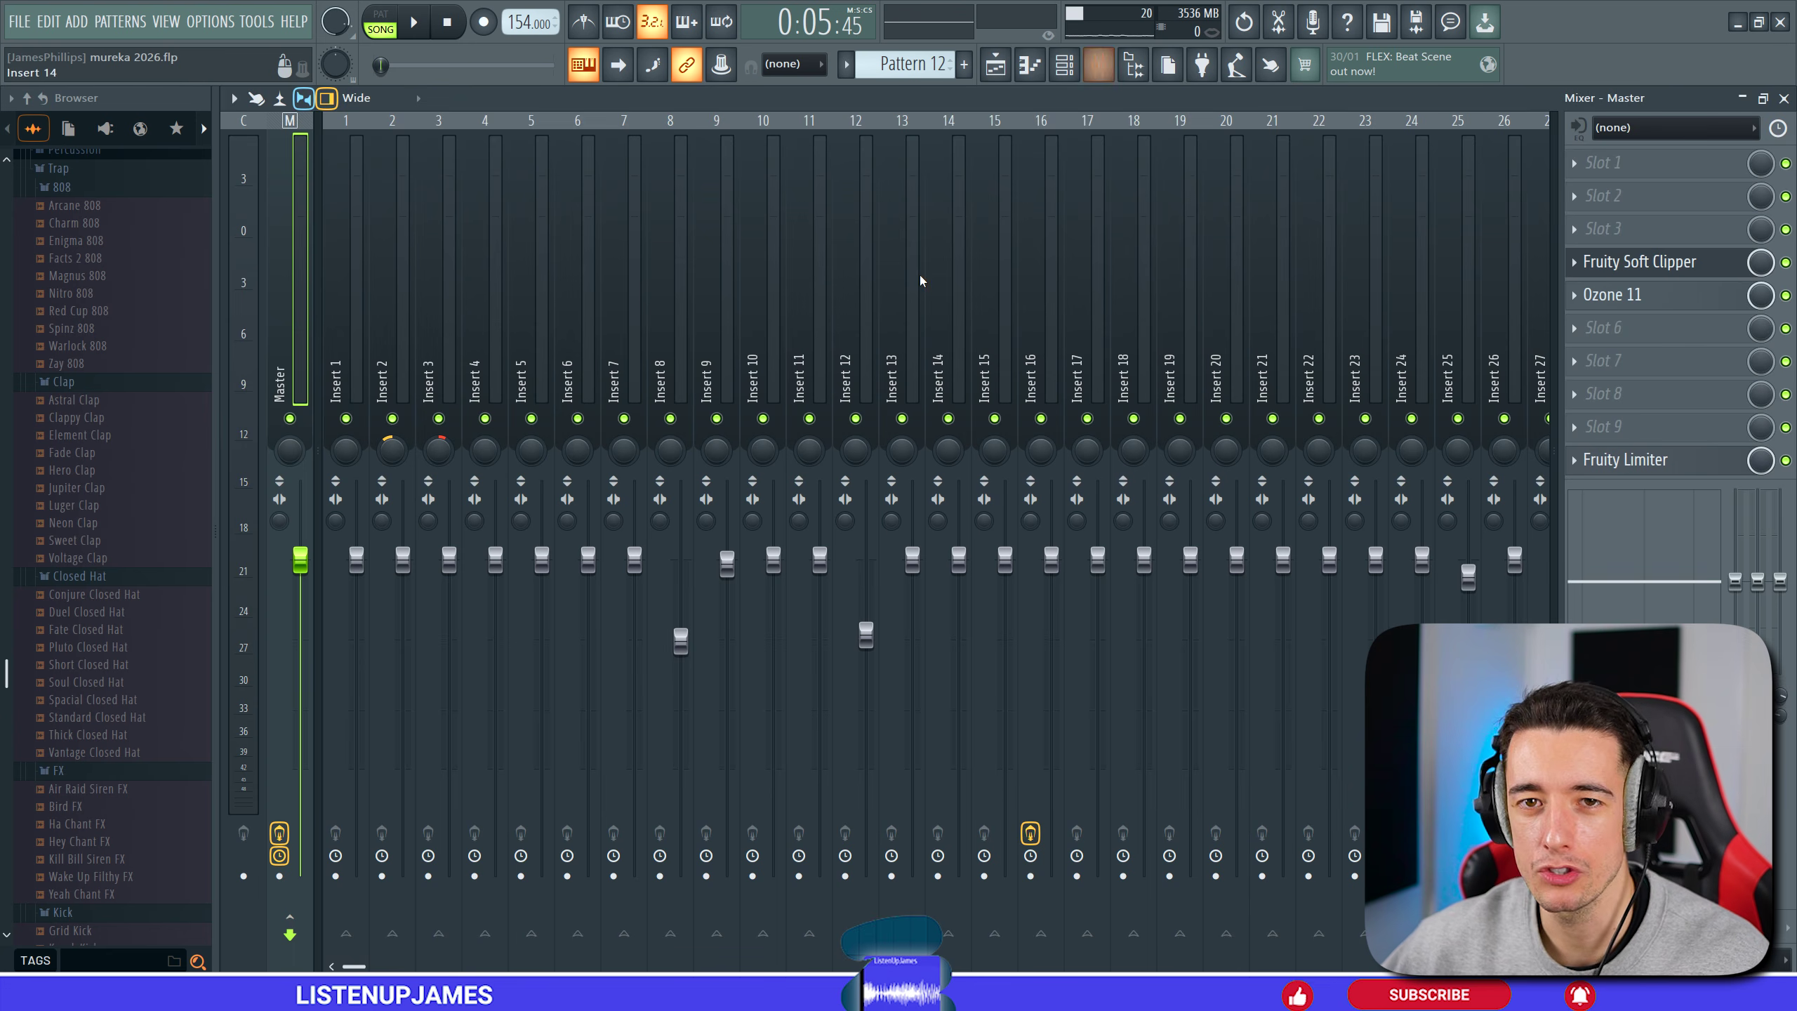
pyautogui.click(1643, 272)
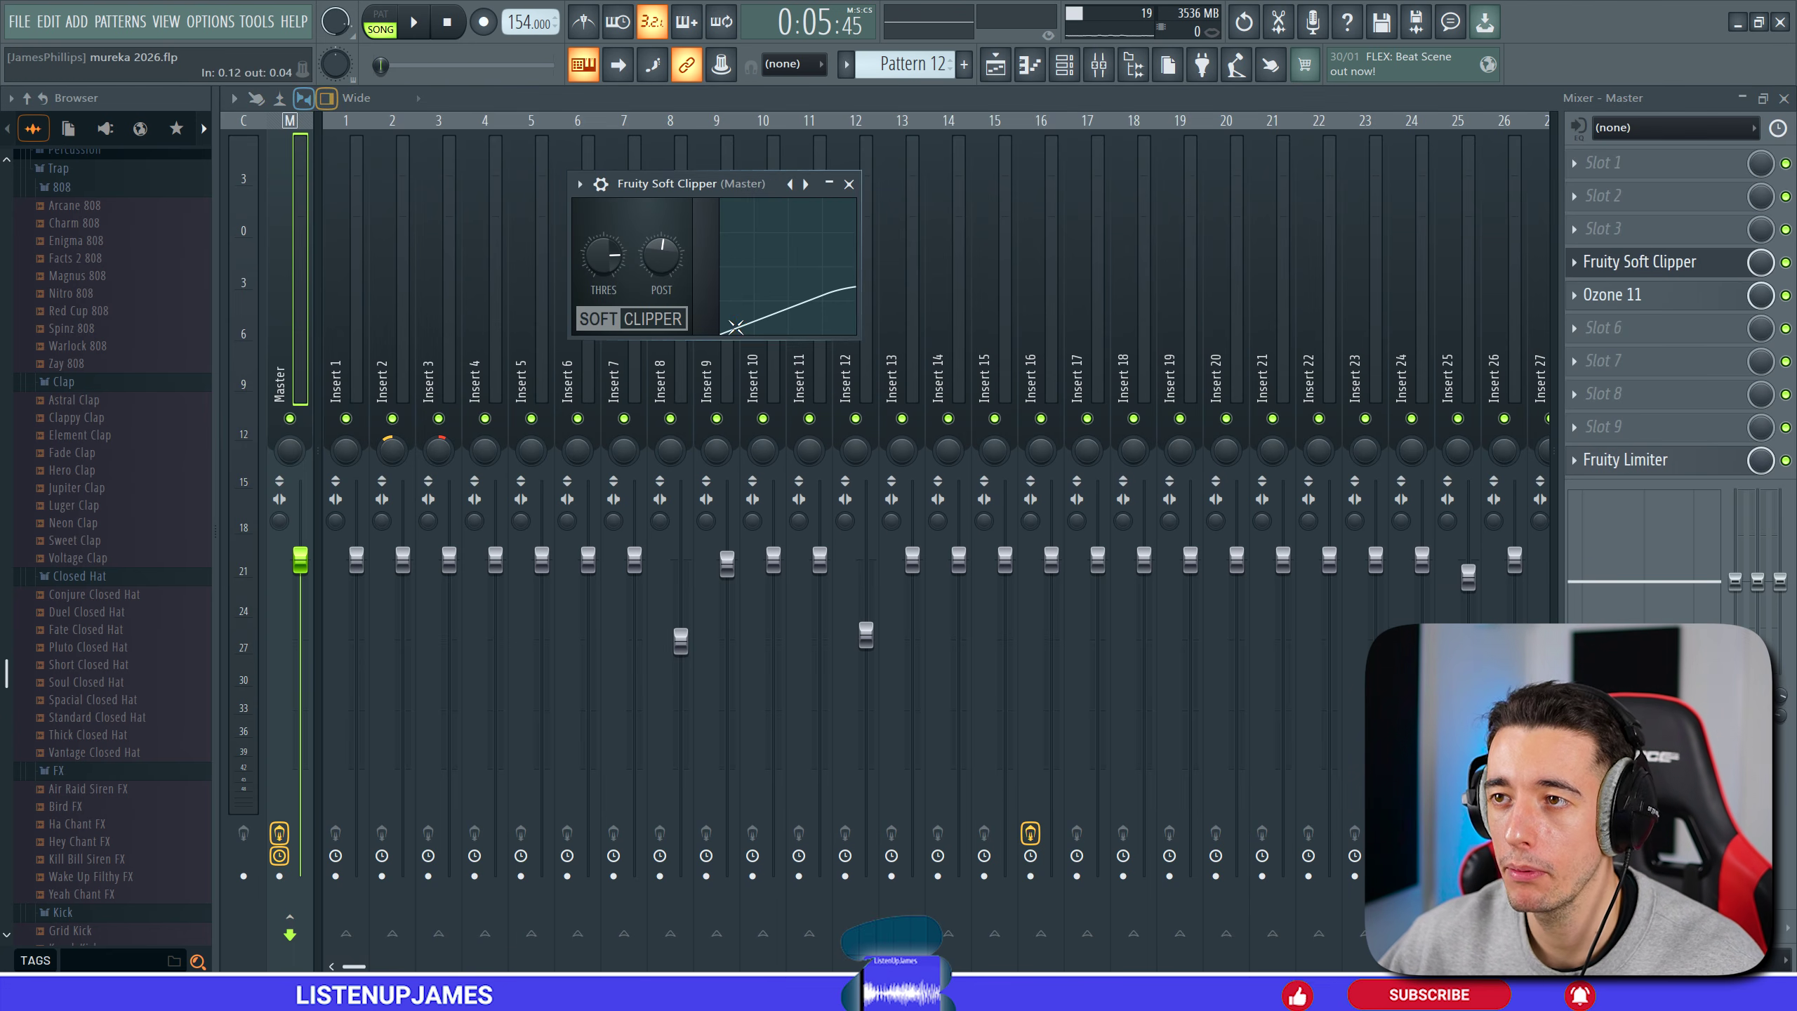